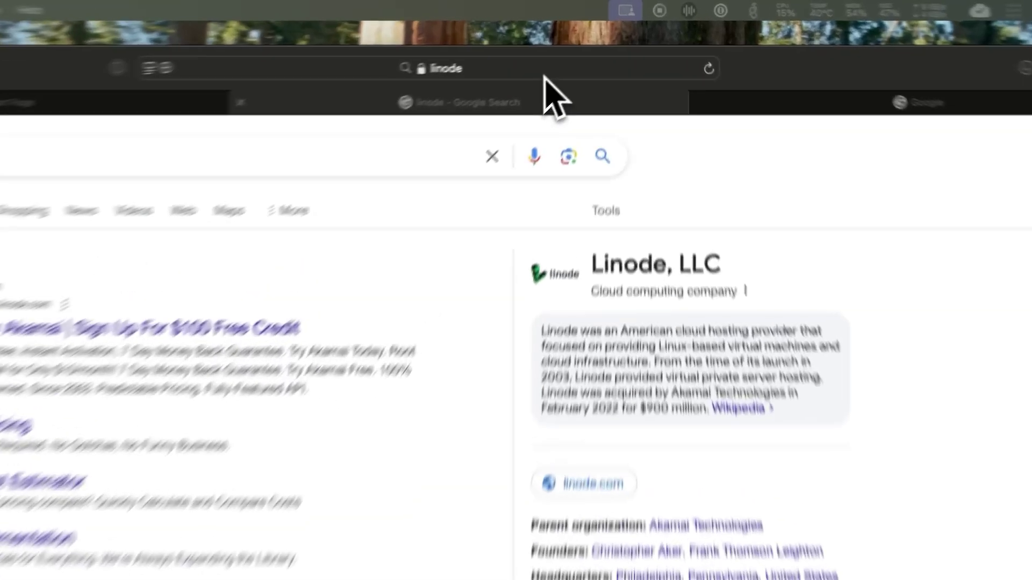
Step: Load linode.com in Safari and go to the account Log In page
left_click(585, 47)
type("lino")
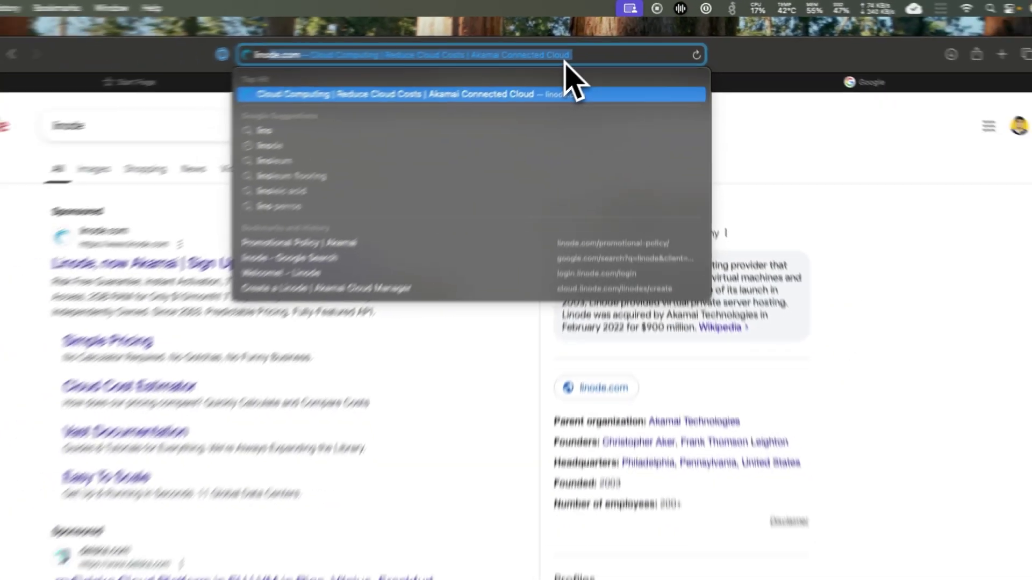
key("Return")
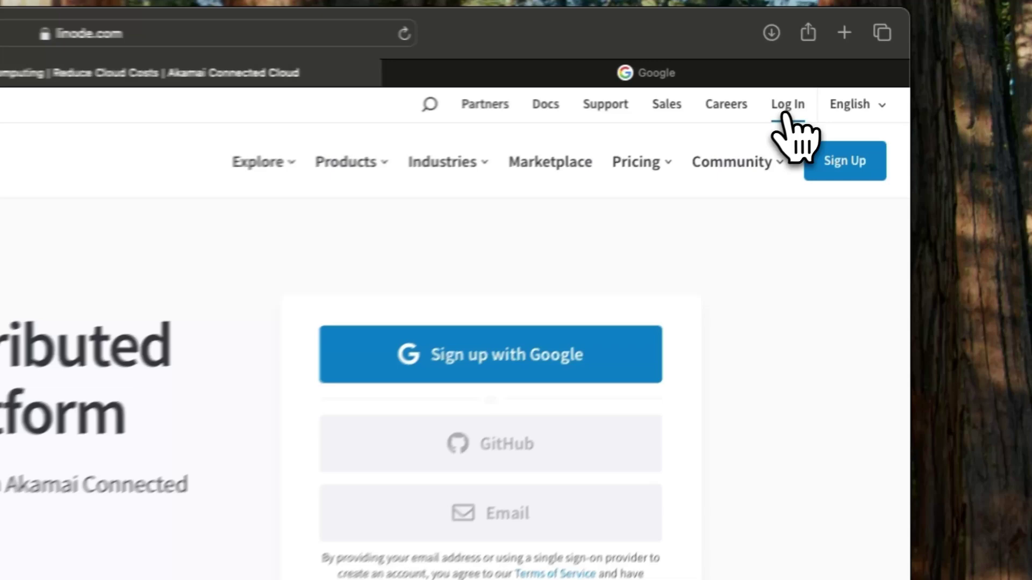
left_click(893, 81)
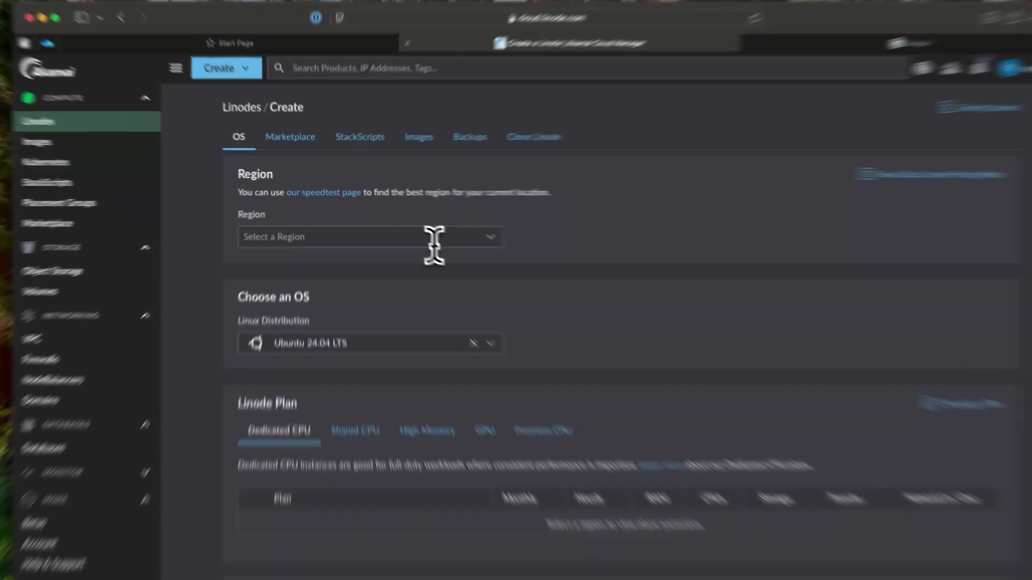
Step: Choose region GB, London 2 (gb-lon) and keep Ubuntu 24.04 LTS as the distribution
left_click(414, 232)
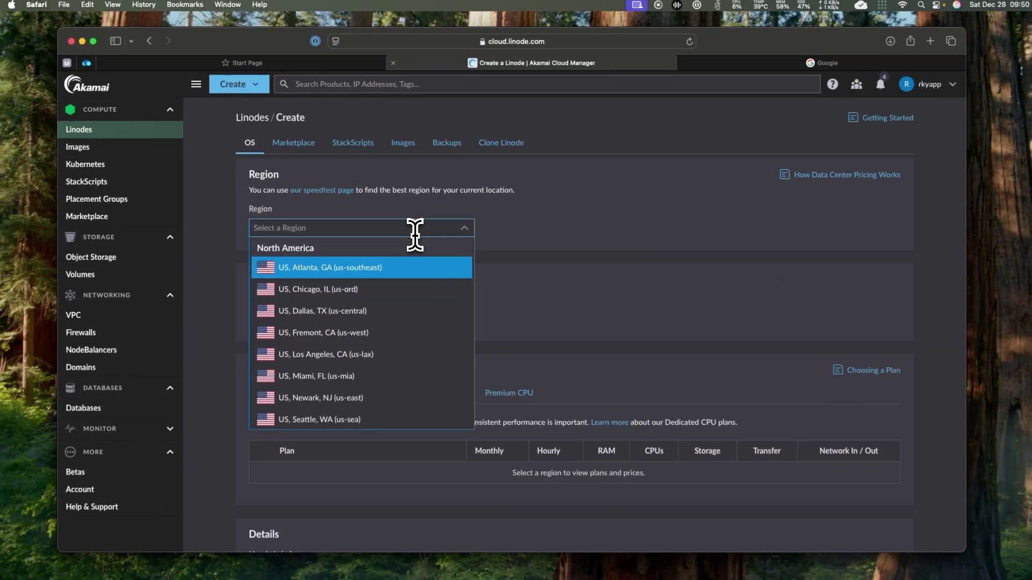
type("lon")
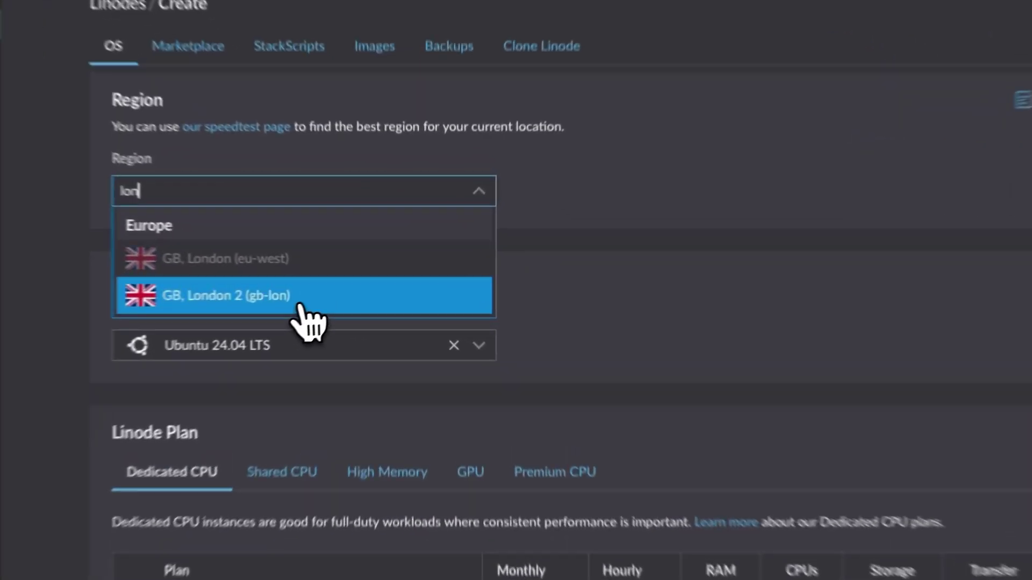
left_click(298, 304)
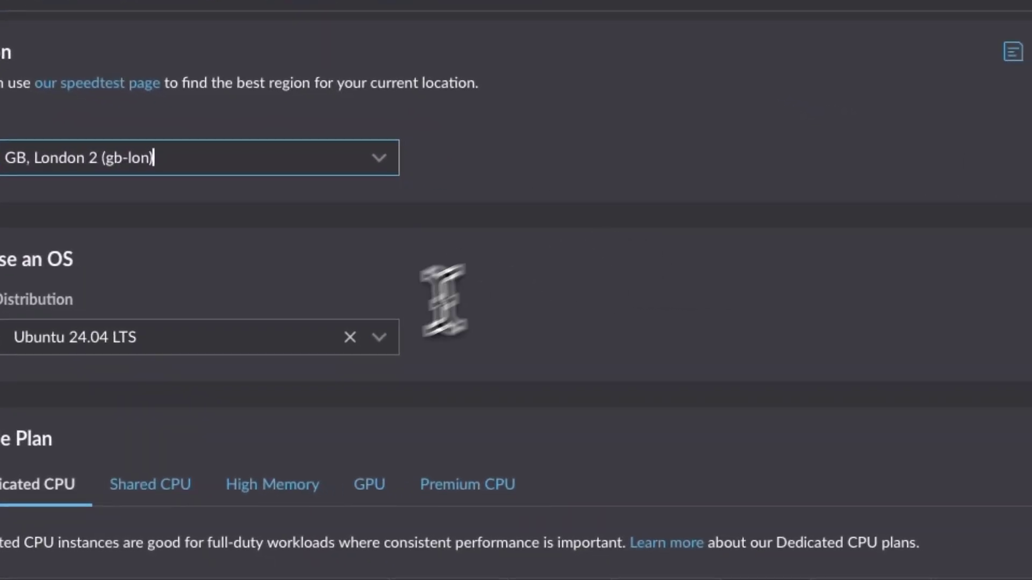
left_click(284, 344)
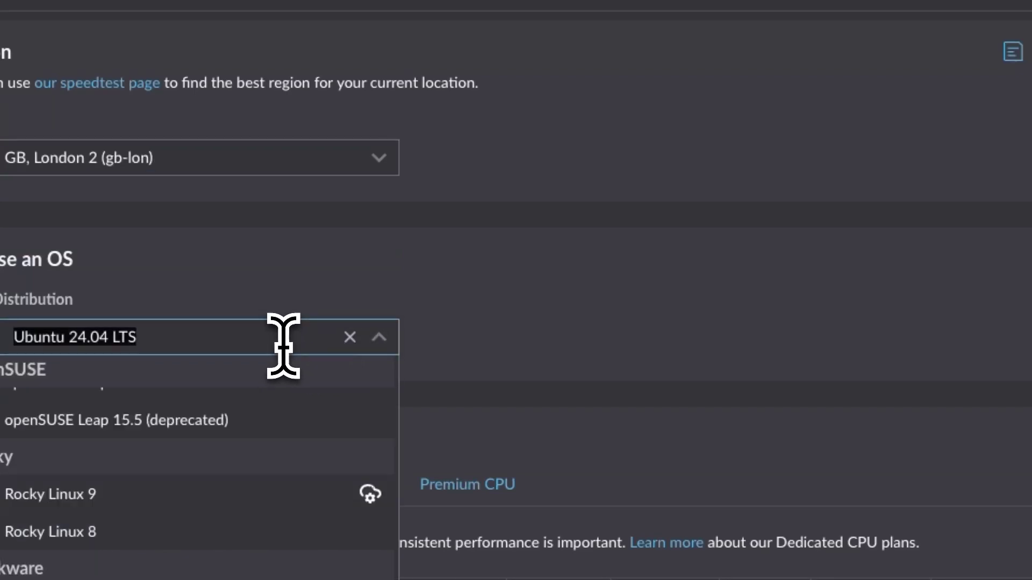
left_click(436, 322)
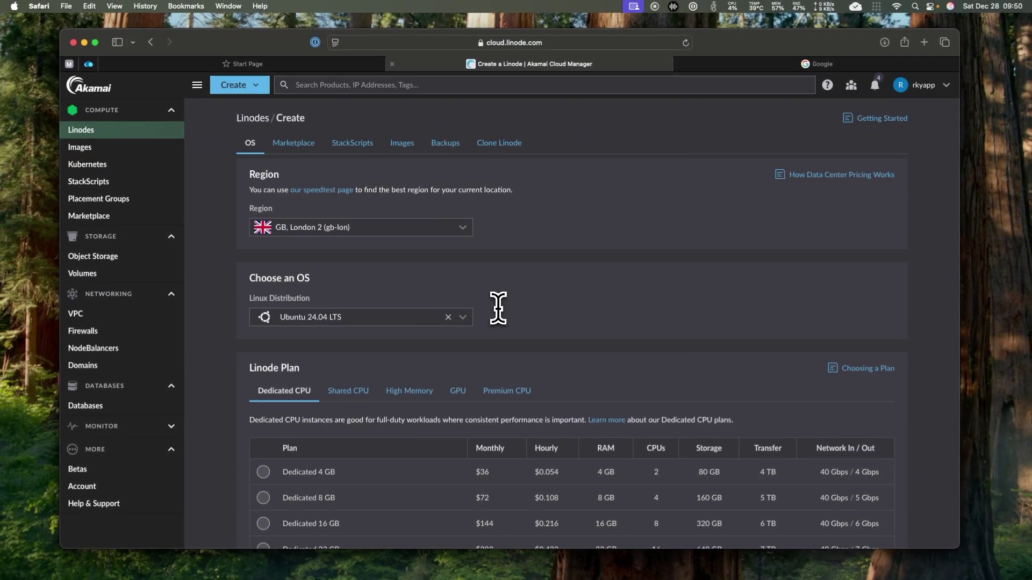
Step: Select the Shared CPU Nanode 1 GB plan at $5/month
scroll(499, 308, "down", 5)
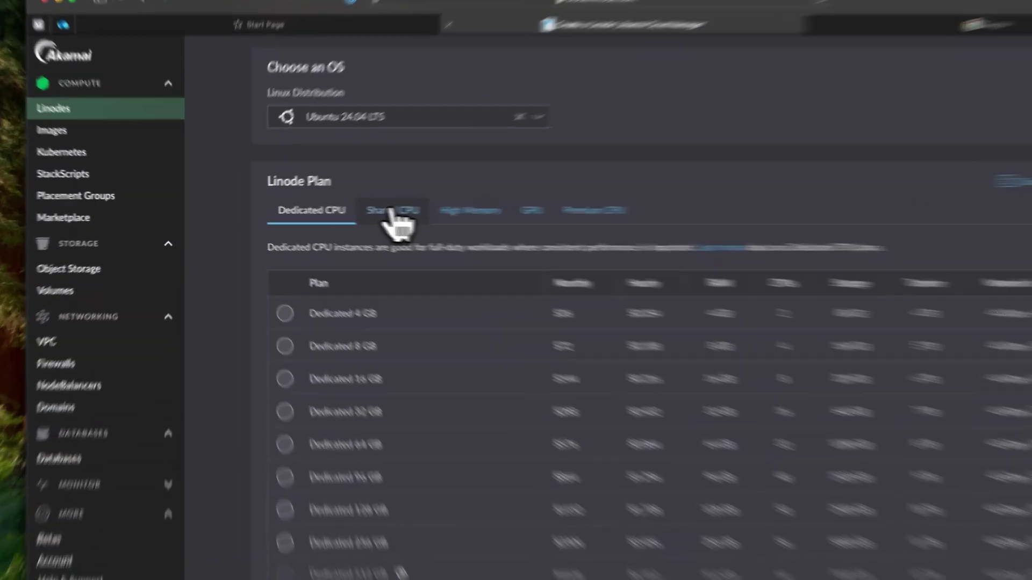
left_click(348, 211)
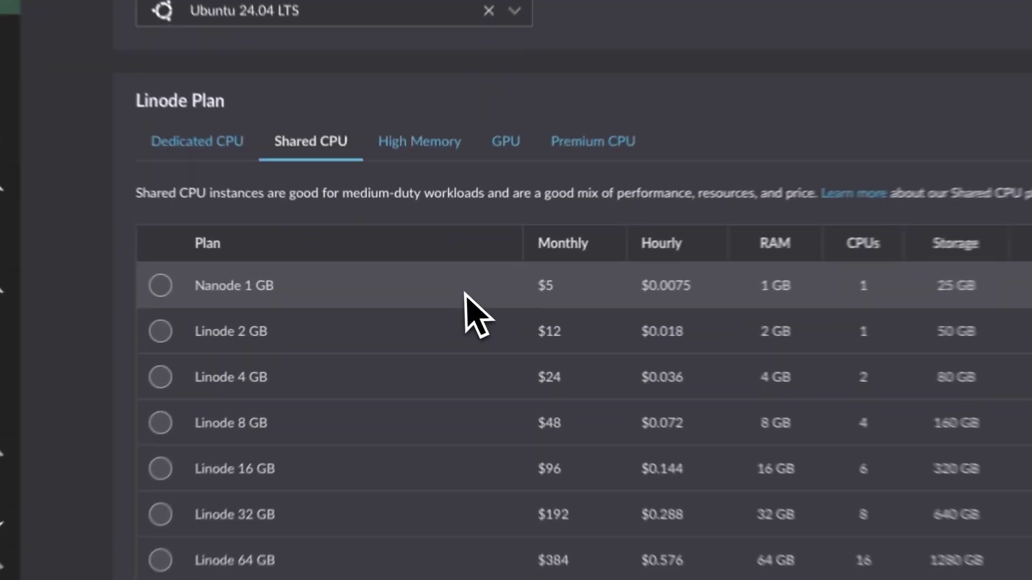
left_click(432, 296)
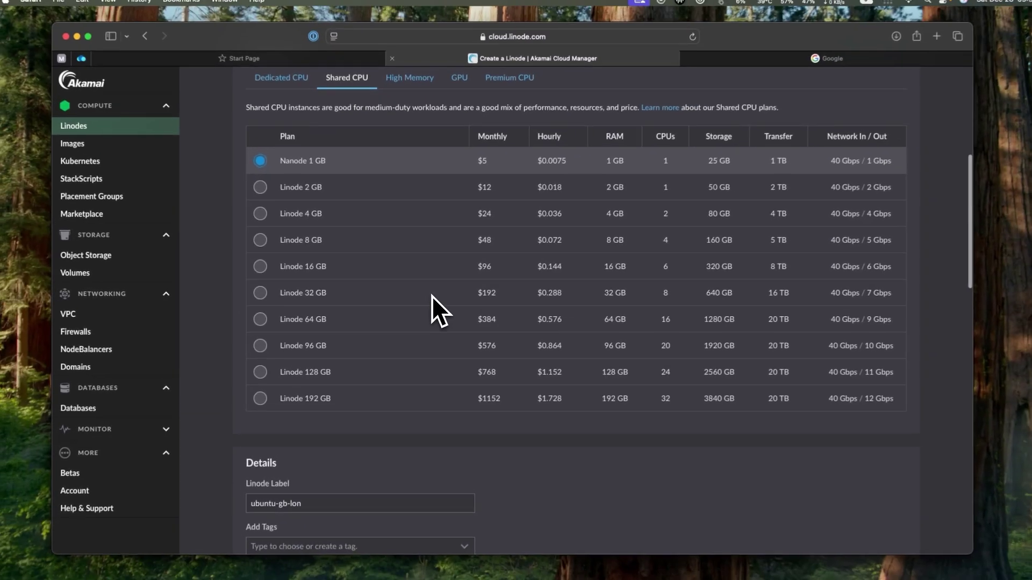
Step: Enter a strong root password for ubuntu-gb-lon, dismissing the 1Password popup
scroll(466, 291, "down", 10)
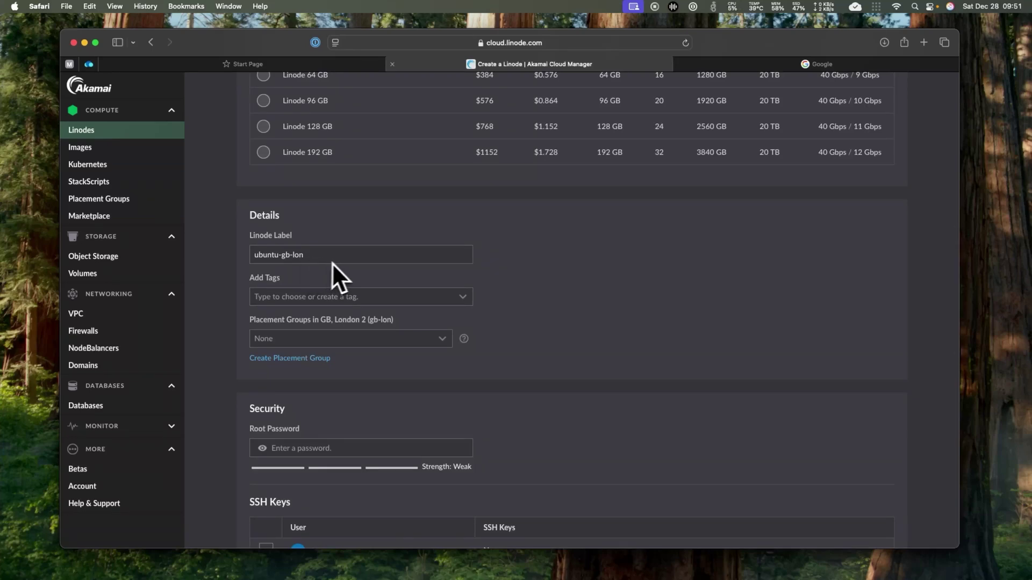
scroll(348, 262, "down", 5)
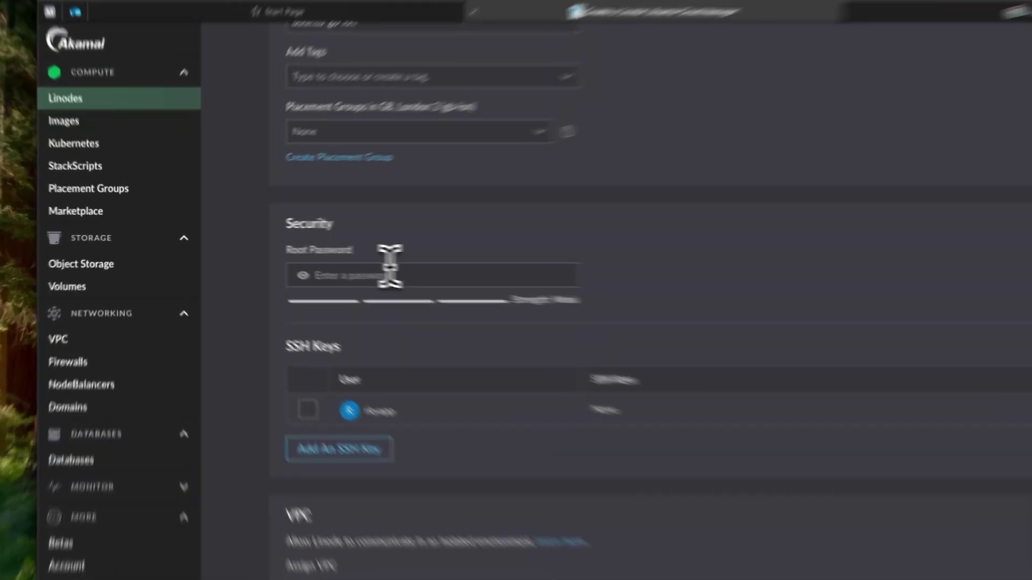
left_click(319, 264)
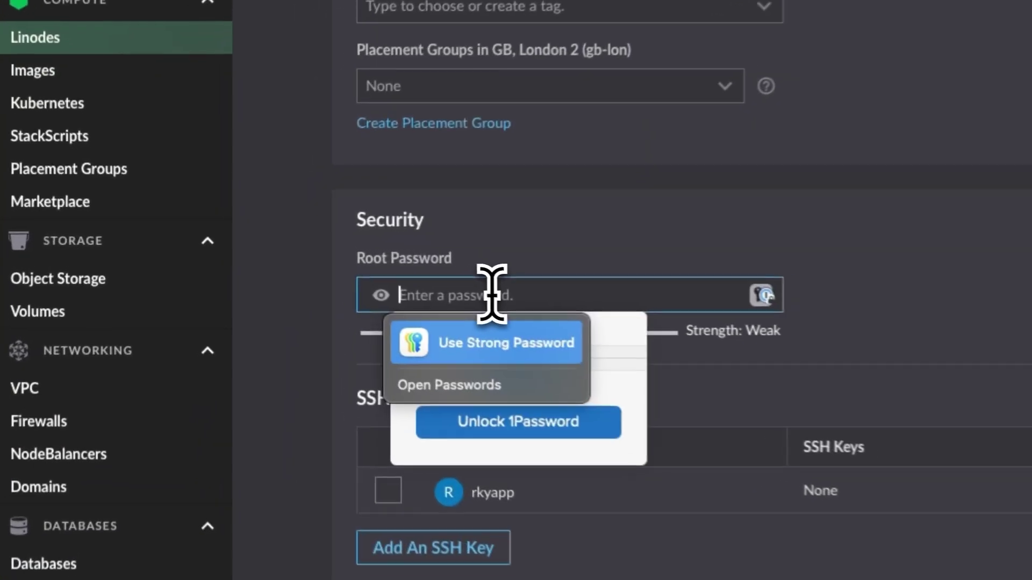
type("••••")
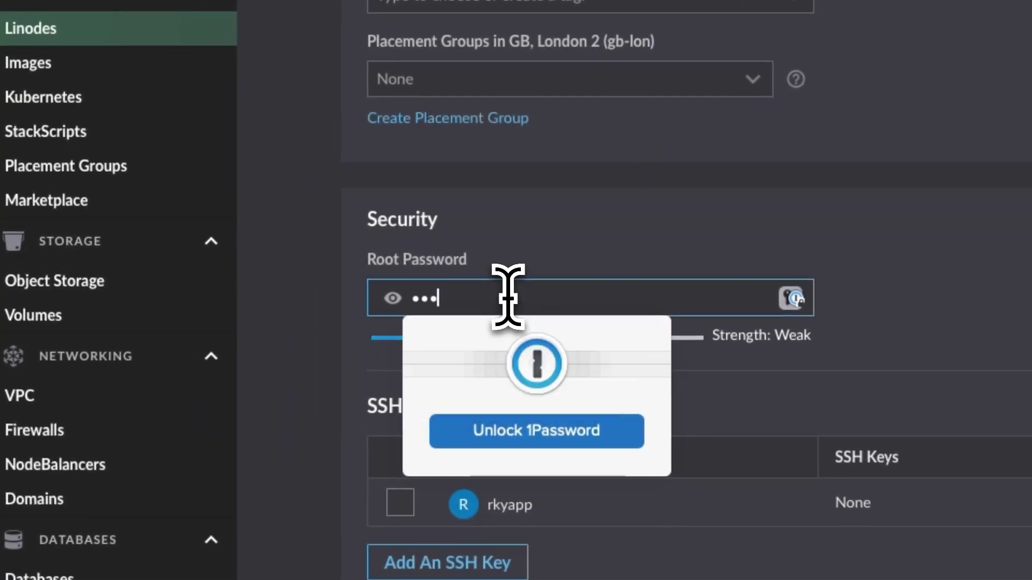
type("•••••")
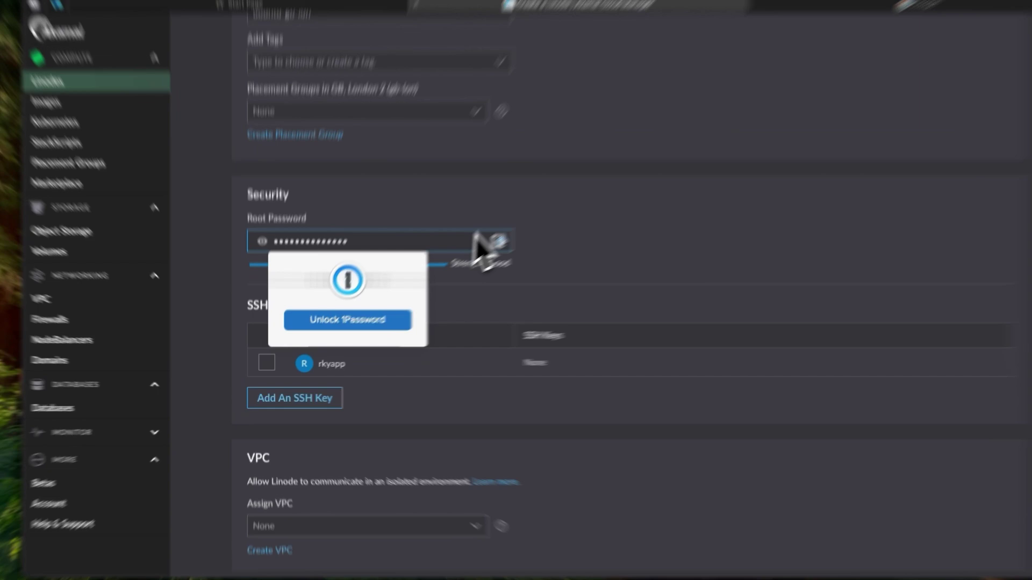
left_click(517, 274)
scroll(510, 331, "down", 8)
Step: Enable the Private IP add-on for the new Linode
scroll(517, 333, "down", 4)
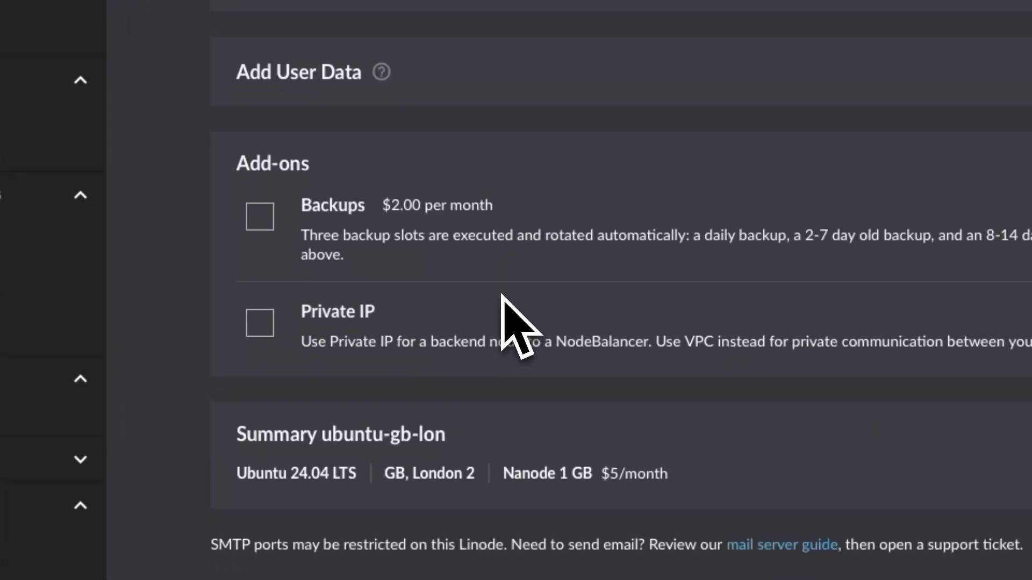
left_click(260, 323)
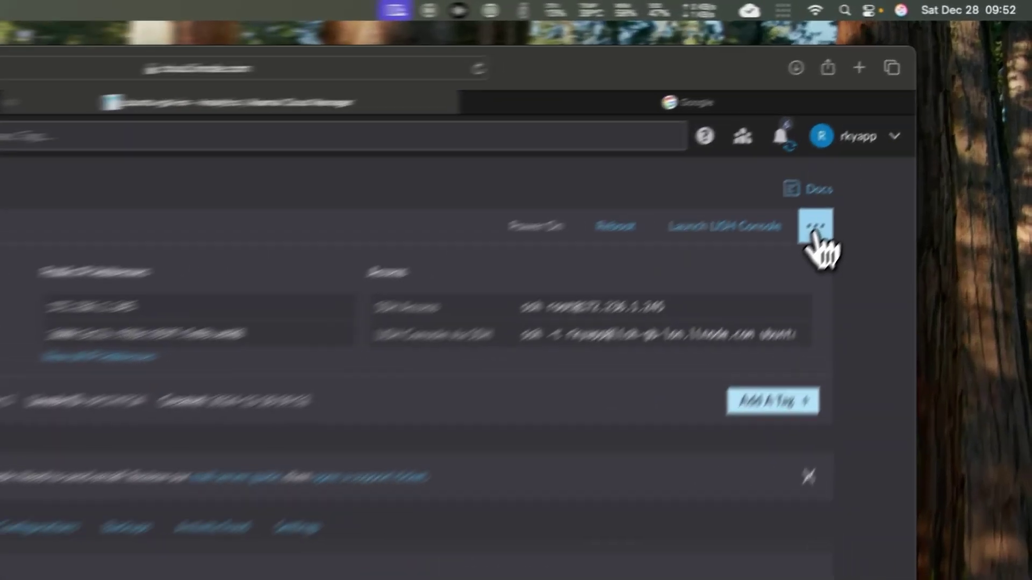
left_click(896, 143)
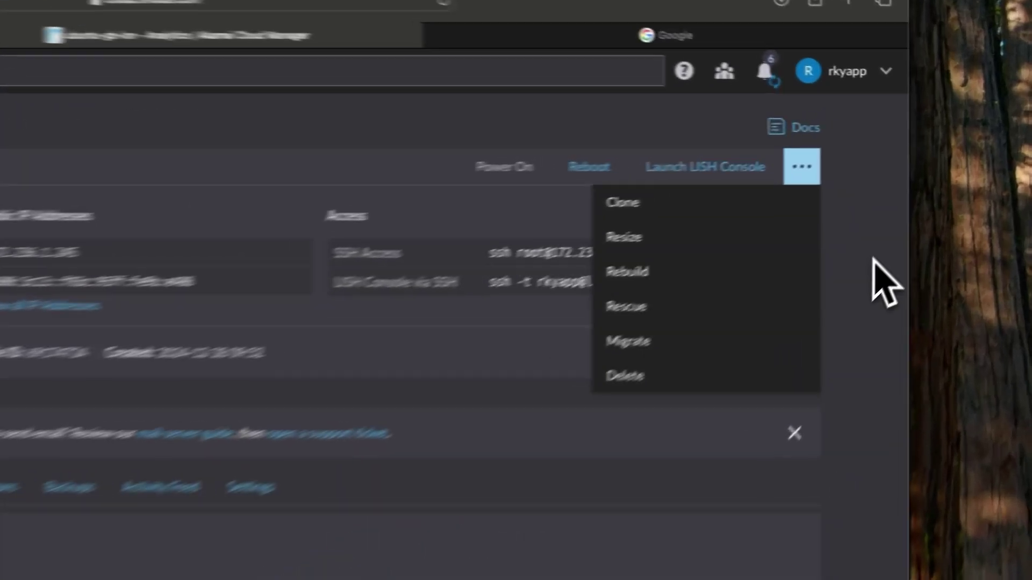
left_click(936, 195)
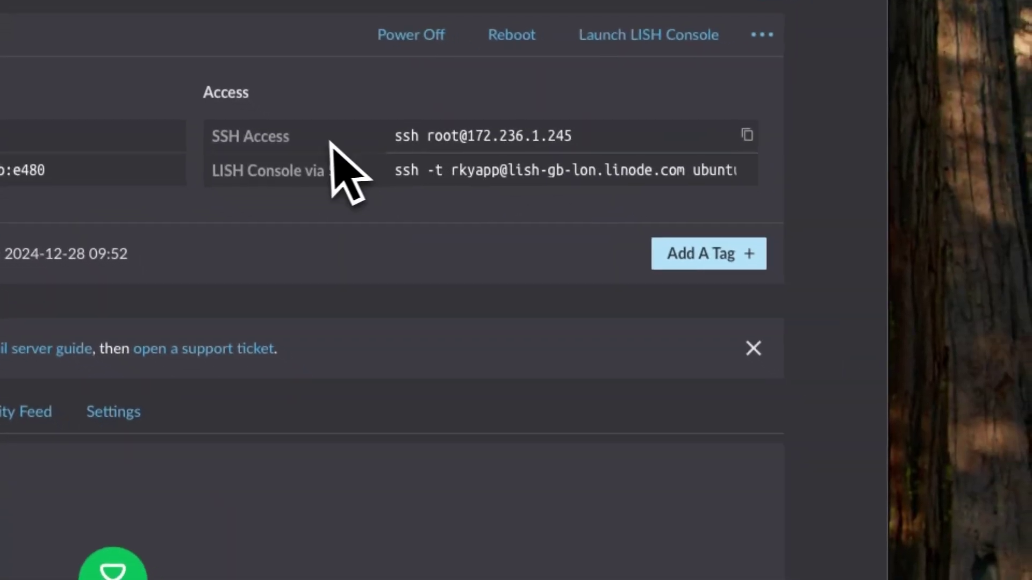
Step: Copy the root SSH access command for 172.236.1.245
left_click(747, 137)
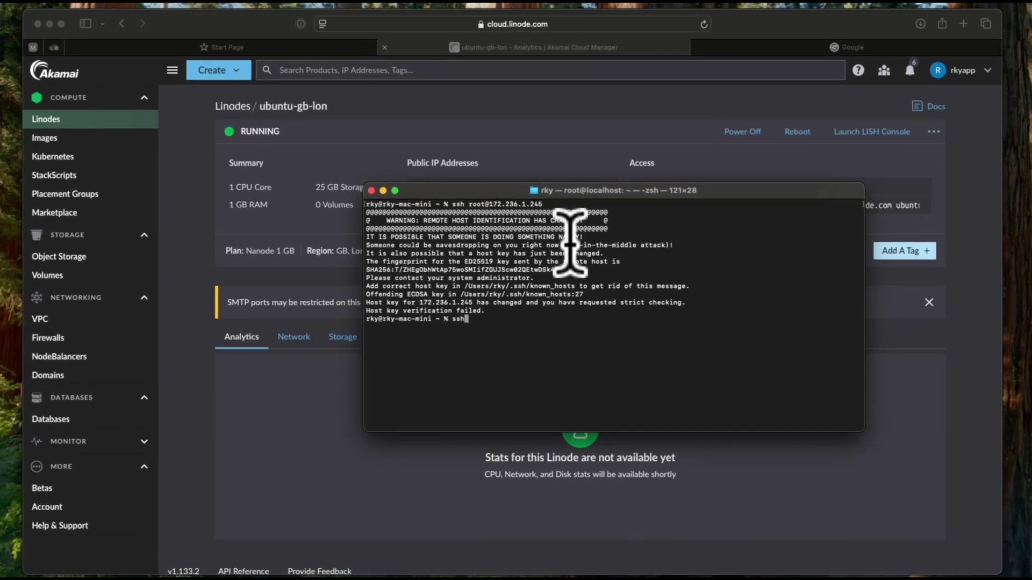
Step: Remove the stale host key with ssh-keygen -R 172.236.1.245
type("-keygen -R")
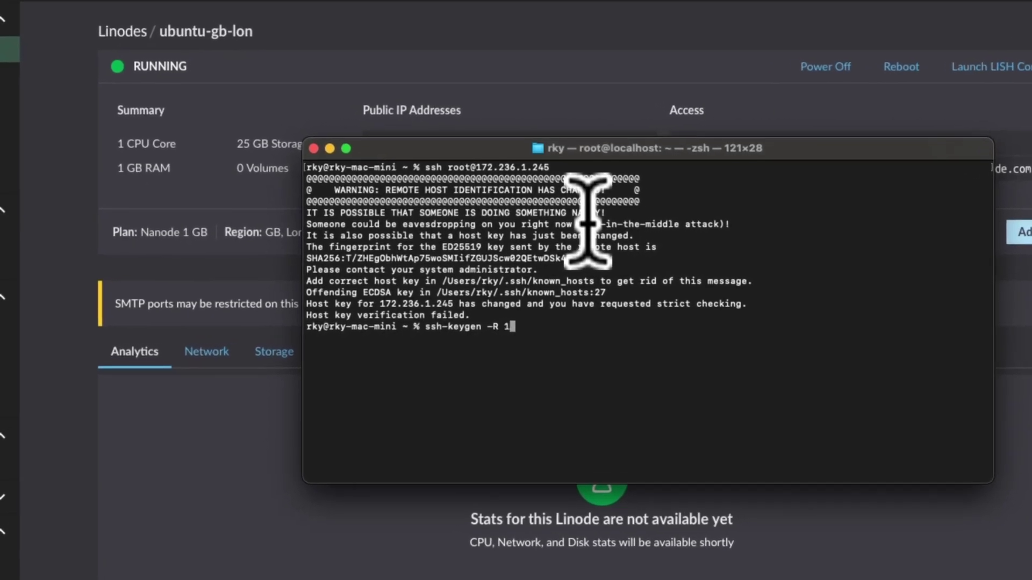
type("172.236.1.245")
key("Return")
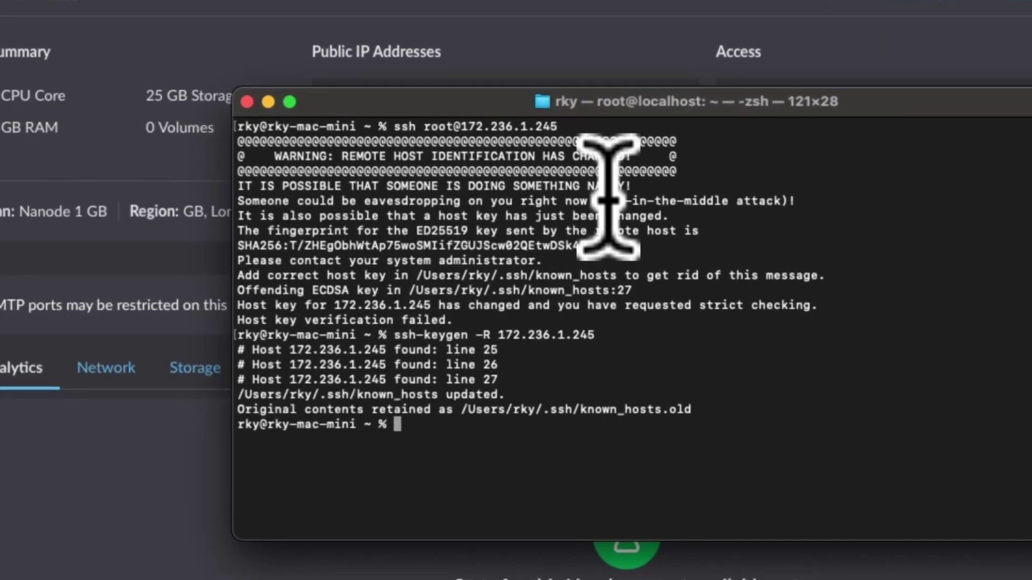
key("Up")
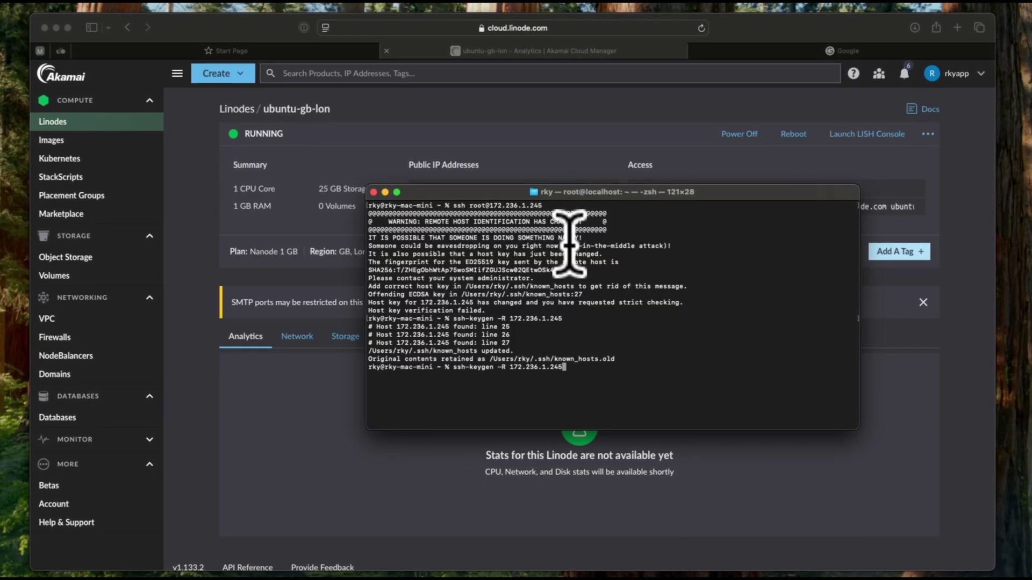
key("Up")
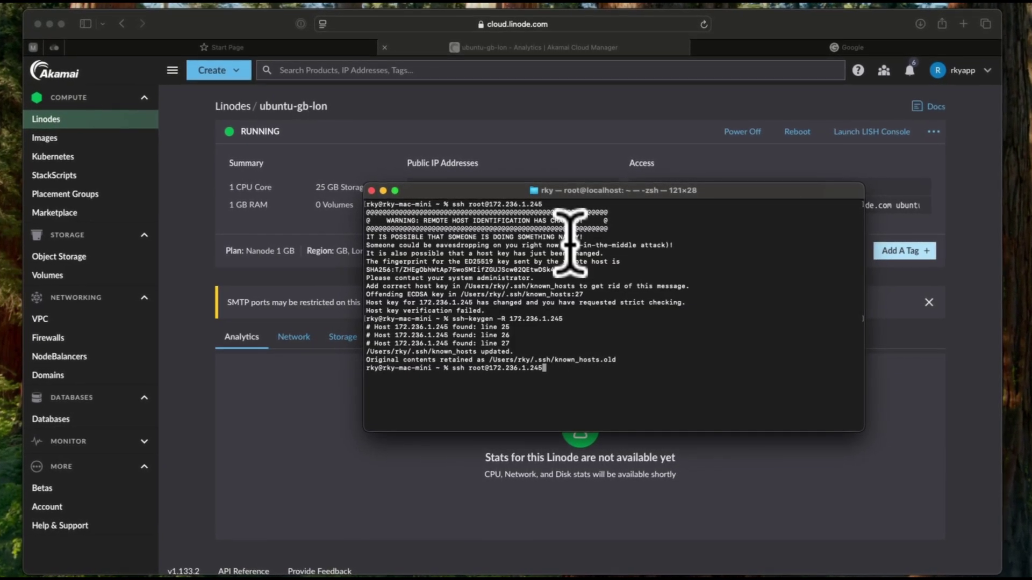
key("Return")
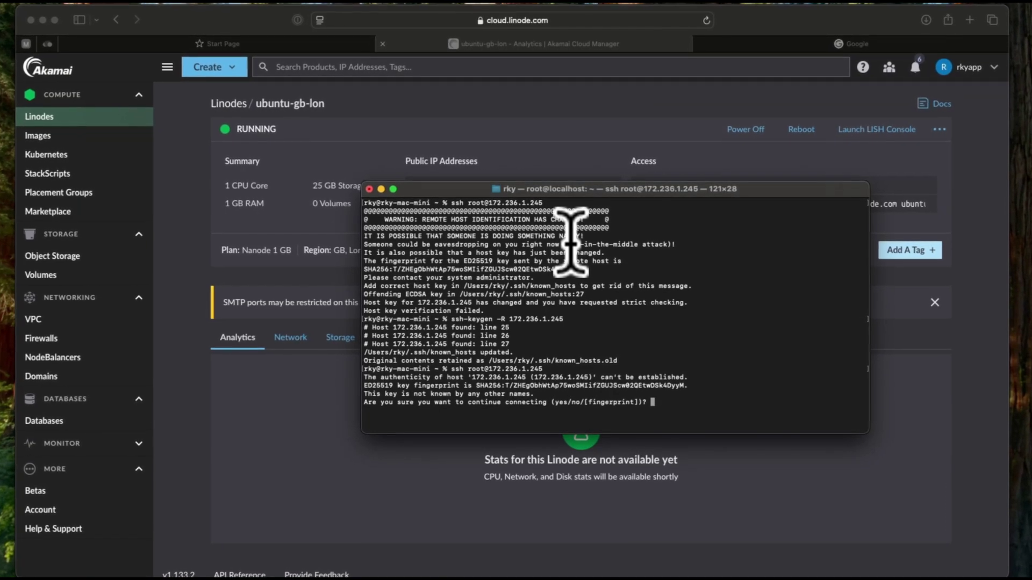
type("yes")
key("Return")
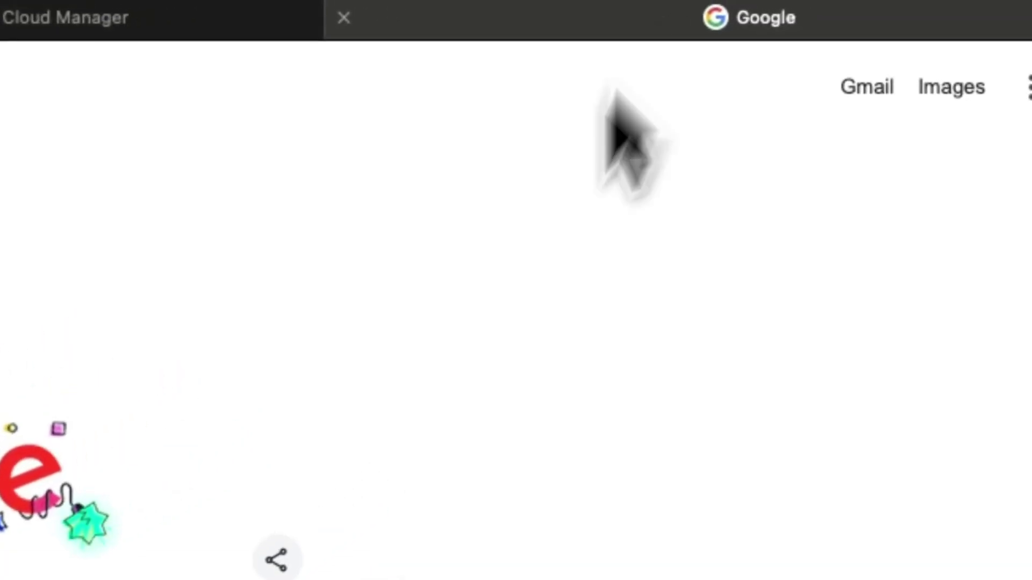
Step: Search Google for 'casaos' and open casaos.io at its curl install command
left_click(59, 336)
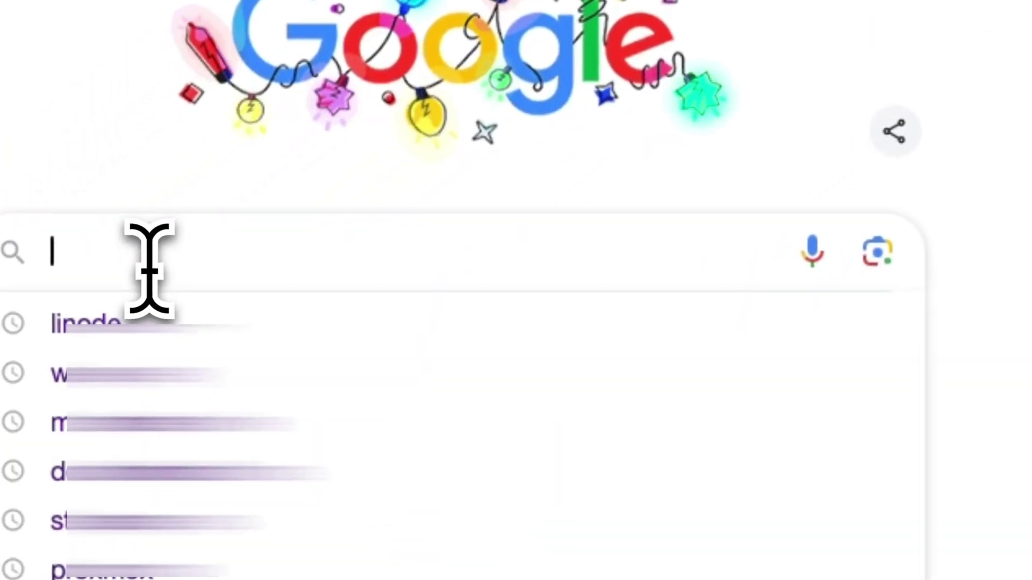
type("casaos")
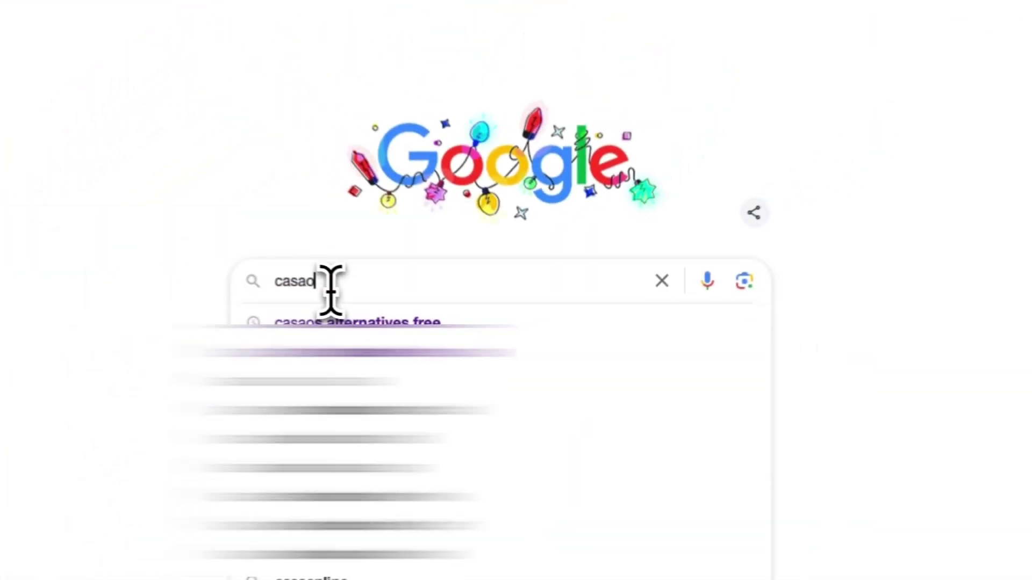
key("Return")
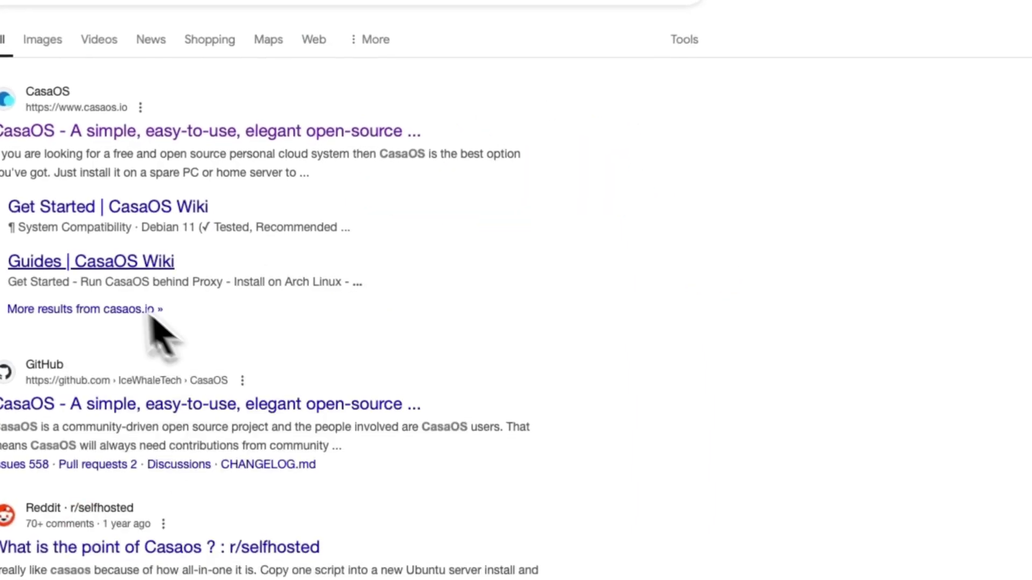
left_click(86, 130)
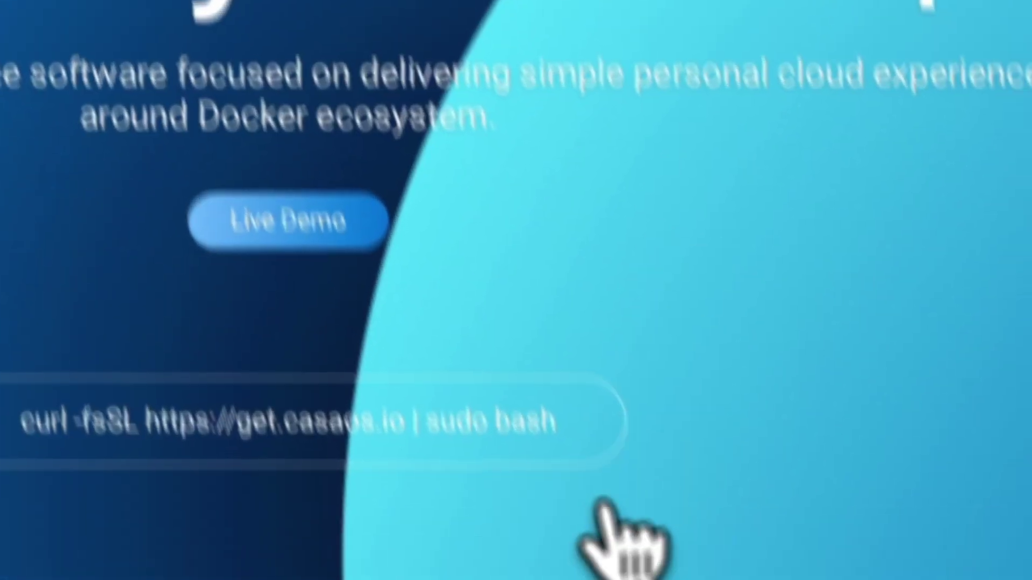
mouse_move(484, 272)
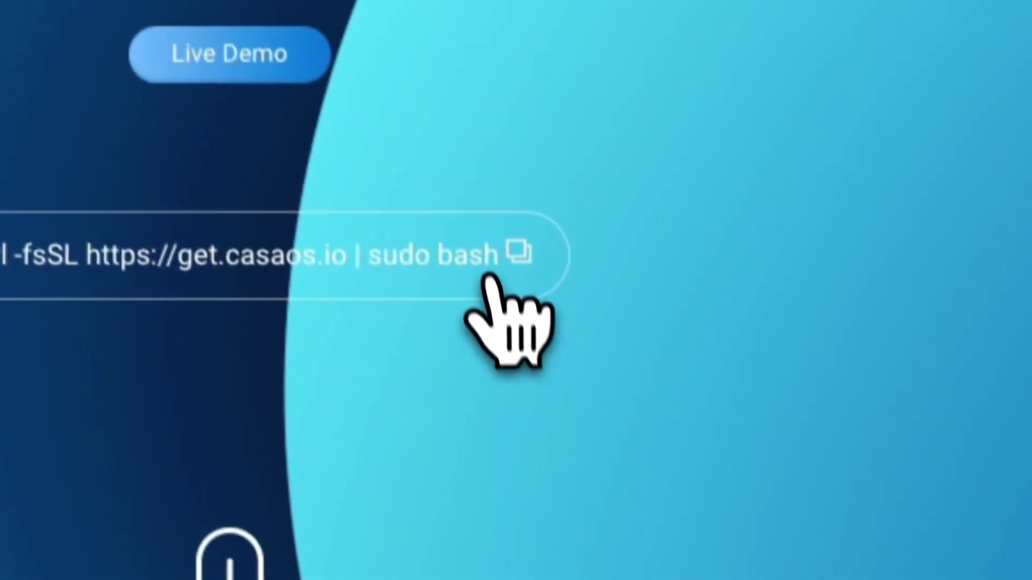
left_click(506, 226)
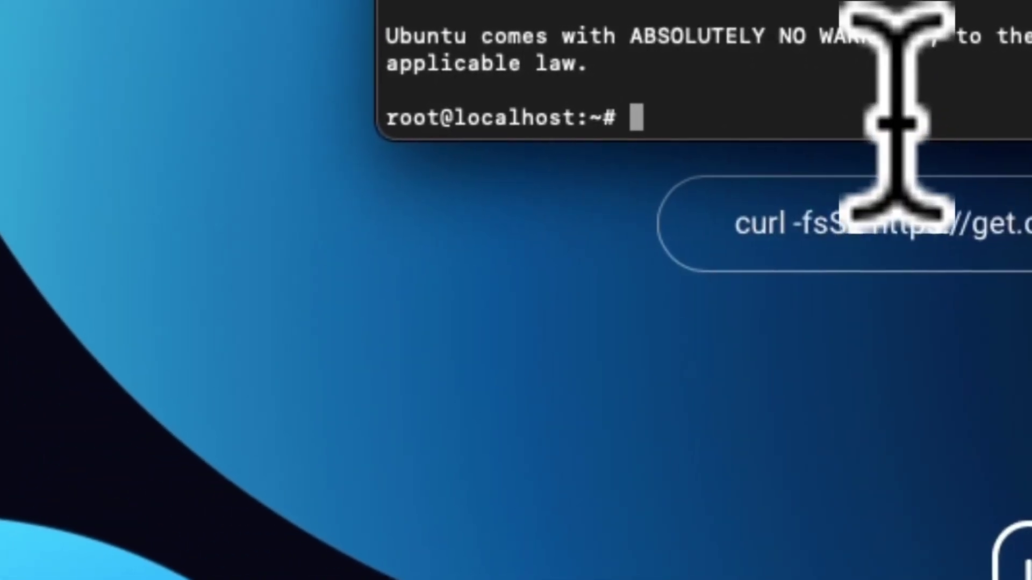
key("super+v")
key("Return")
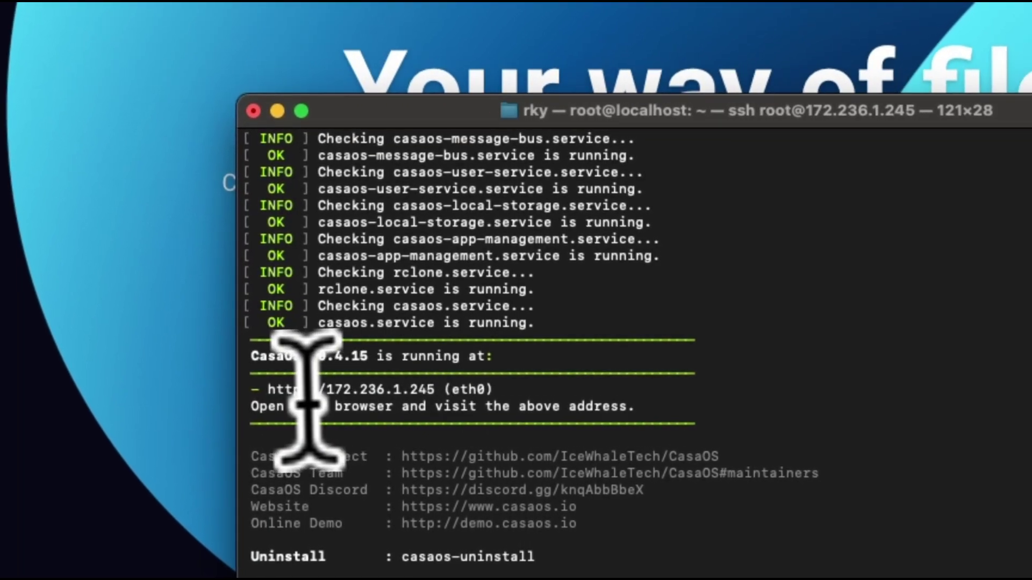
left_click_drag(266, 389, 443, 393)
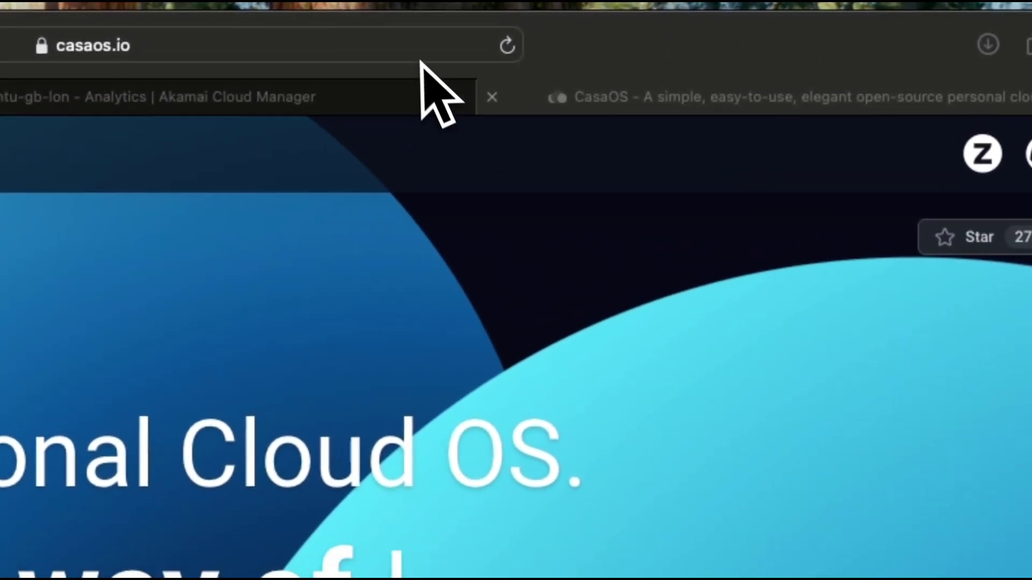
left_click(417, 54)
key("super+v")
key("Return")
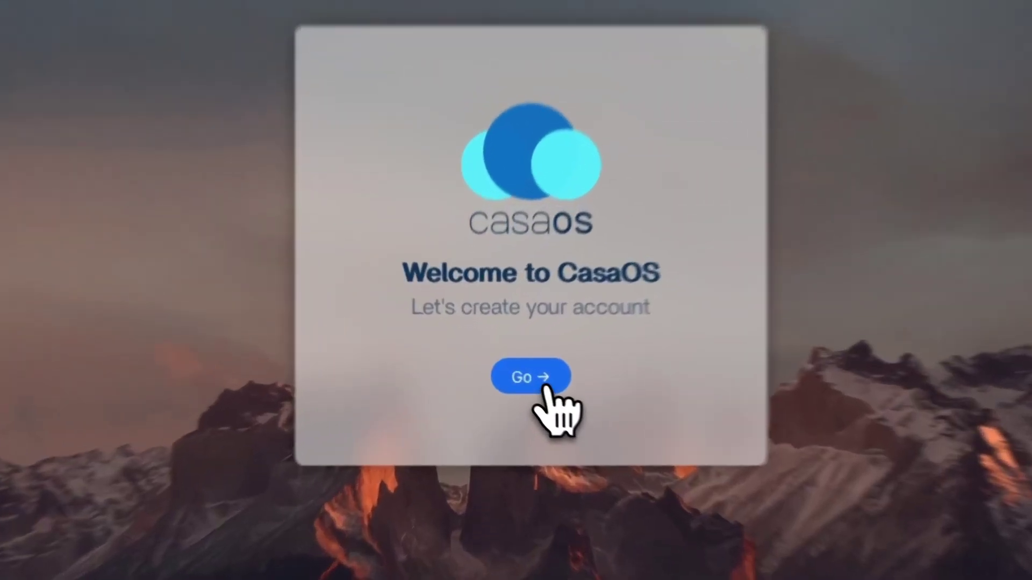
left_click(521, 376)
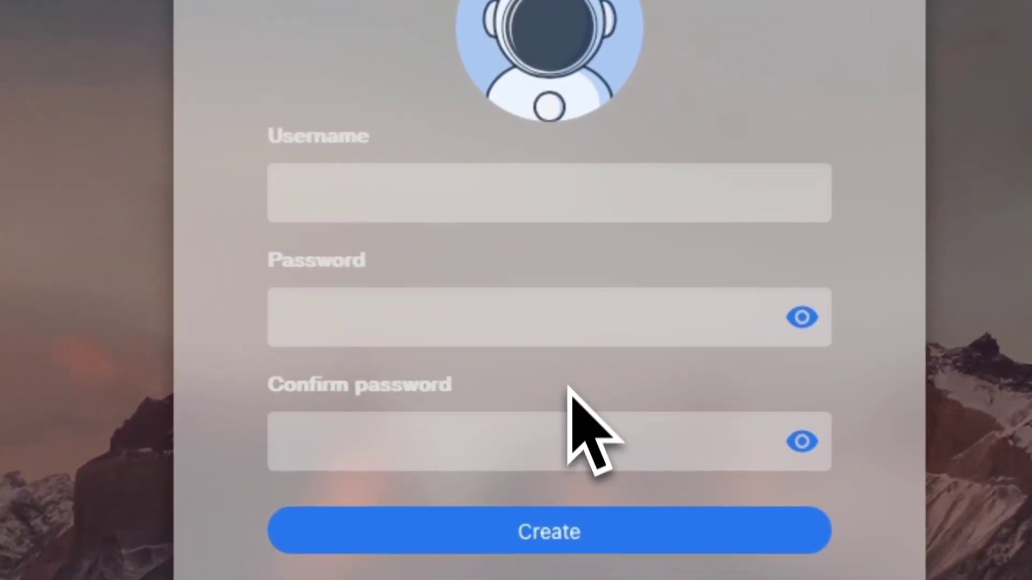
Step: Create the CasaOS account with username 'admin' and a confirmed password
left_click(476, 200)
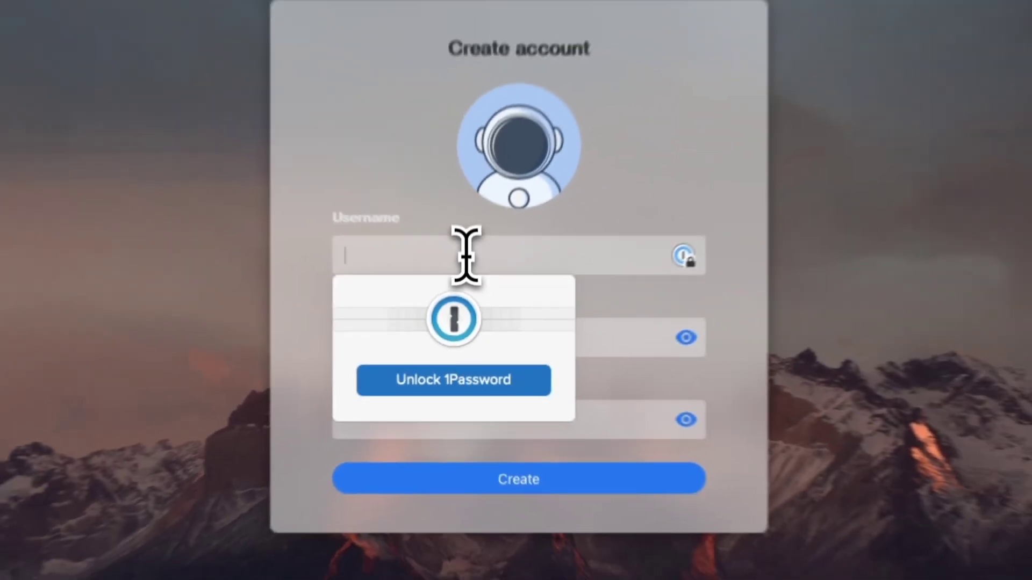
type("admin")
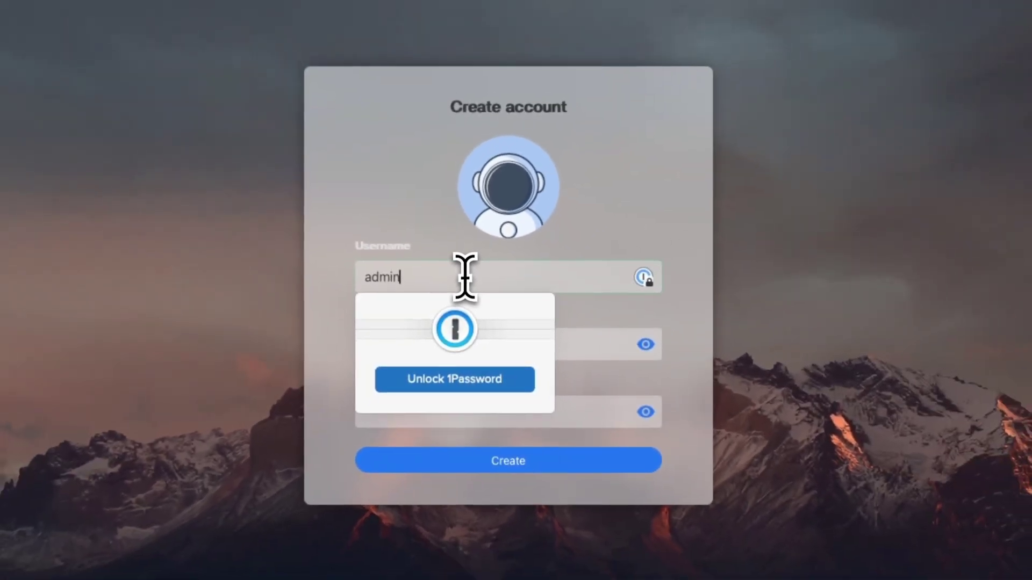
key("Tab")
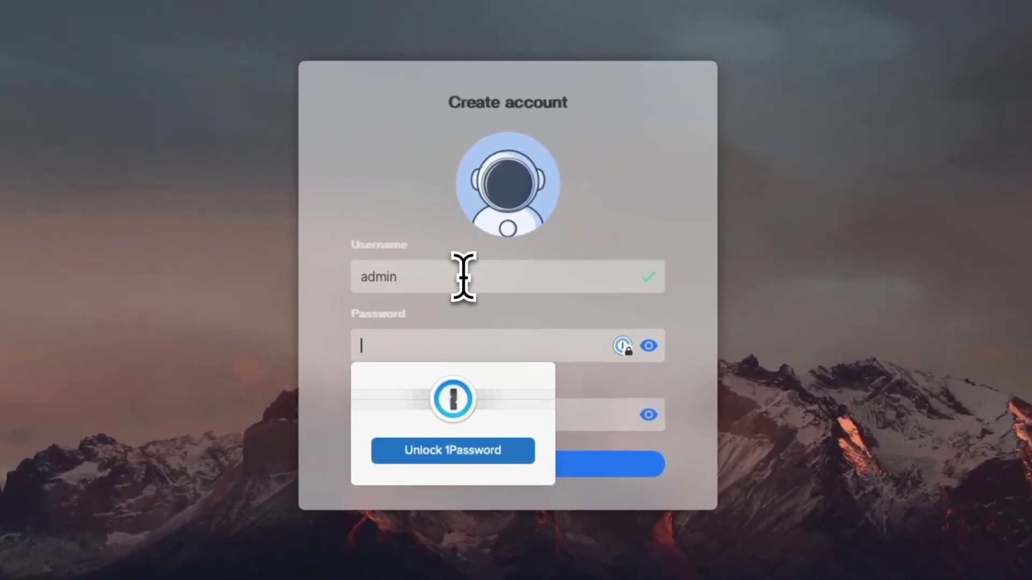
type("••••••")
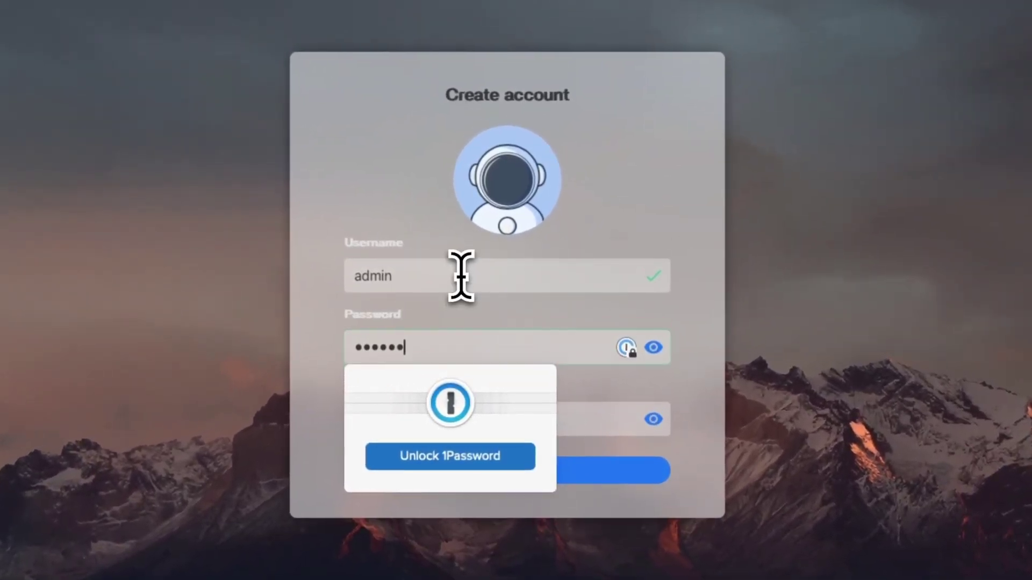
type("••")
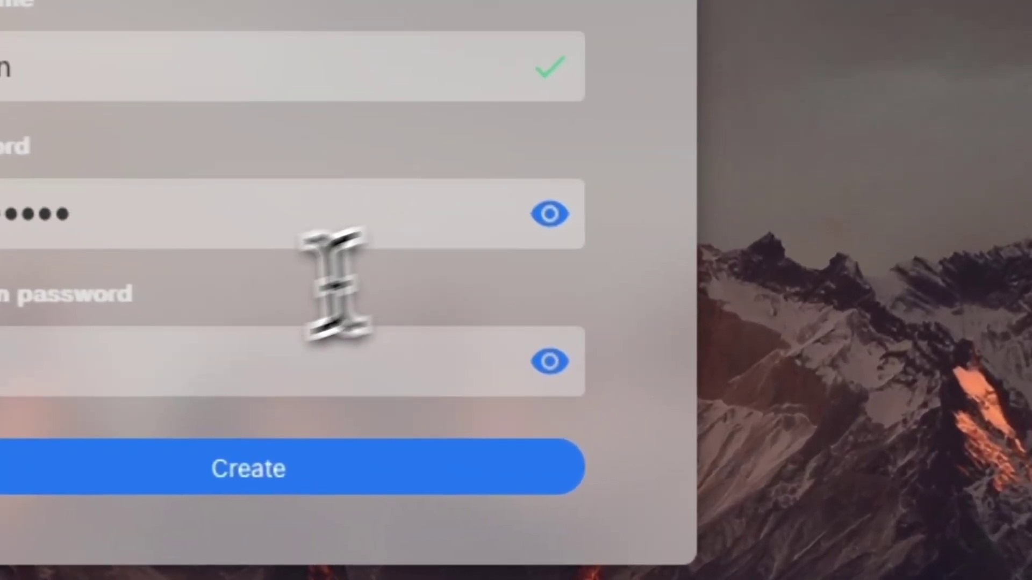
left_click(104, 349)
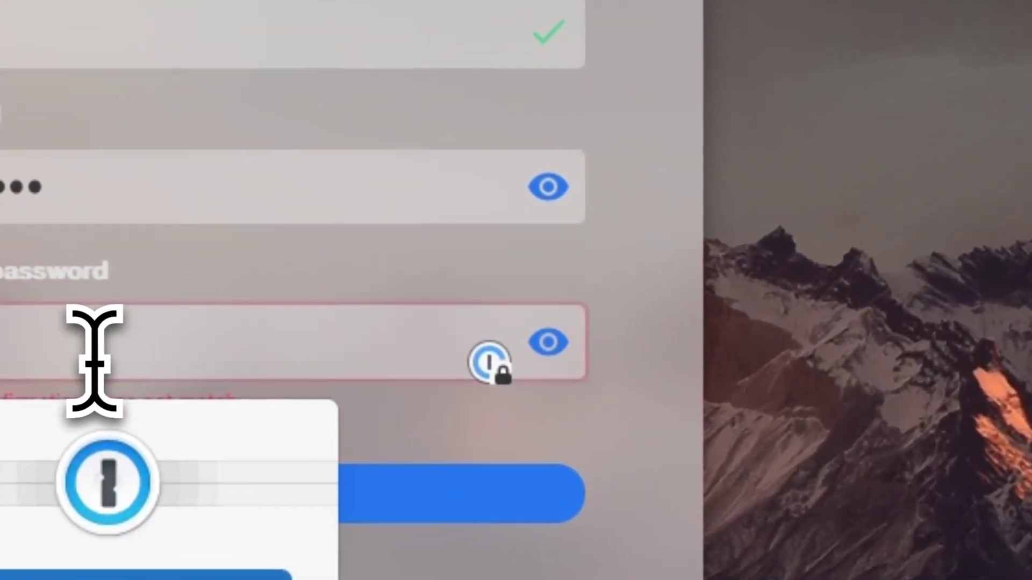
type("••••••••")
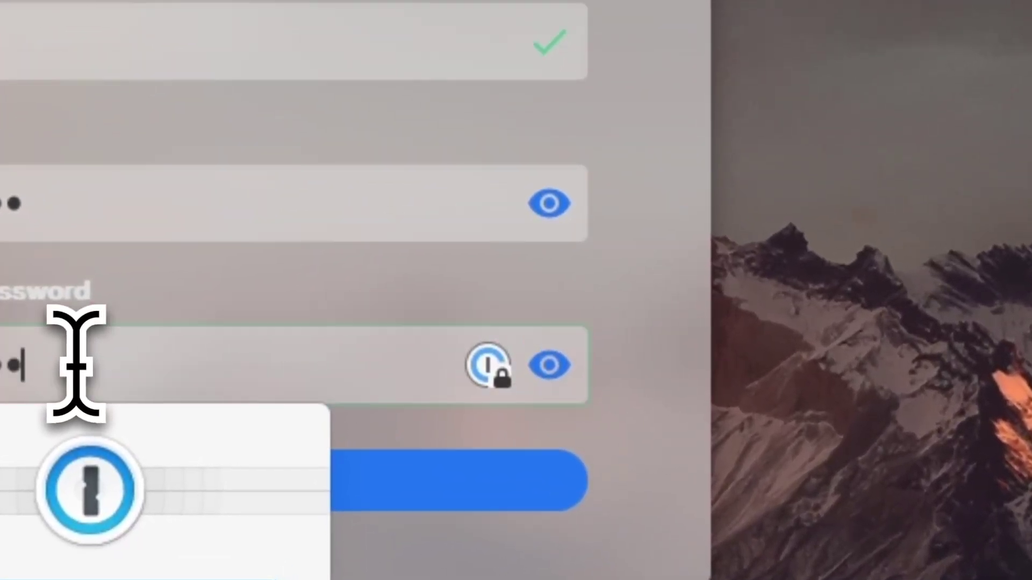
left_click(863, 276)
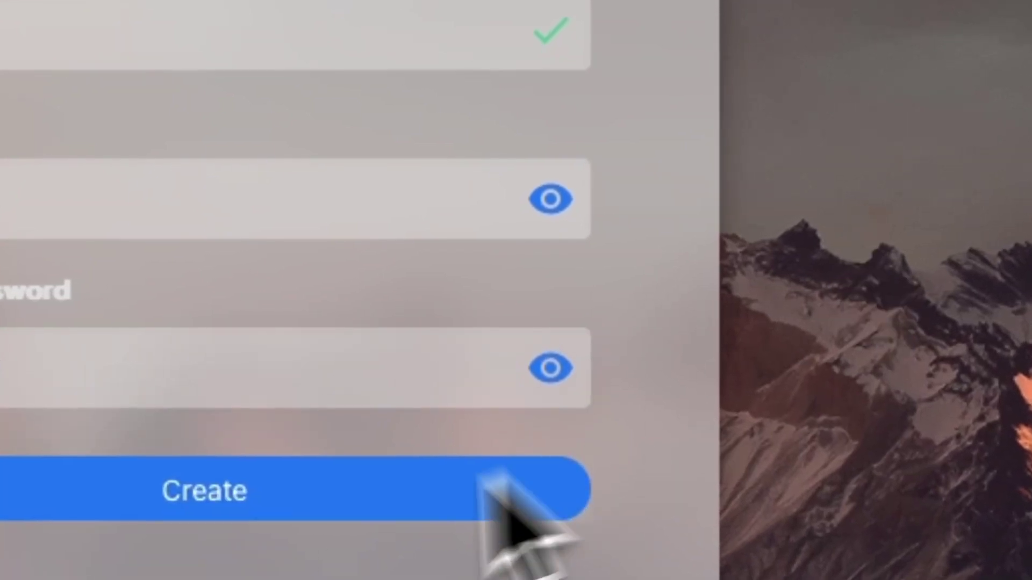
left_click(241, 507)
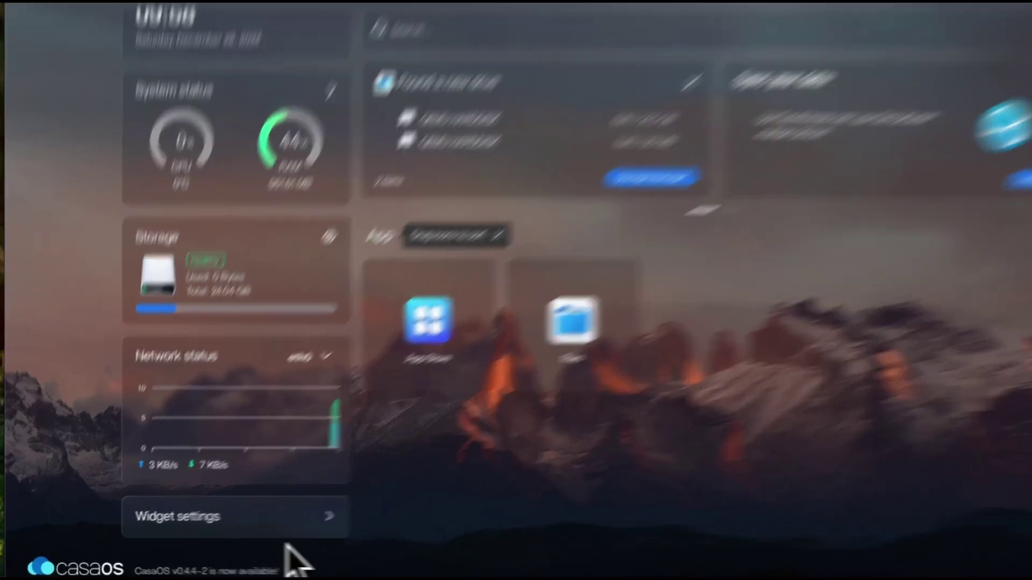
Step: Open and close the dashboard's Widget settings, then open the CasaOS settings panel from the top bar
left_click(269, 530)
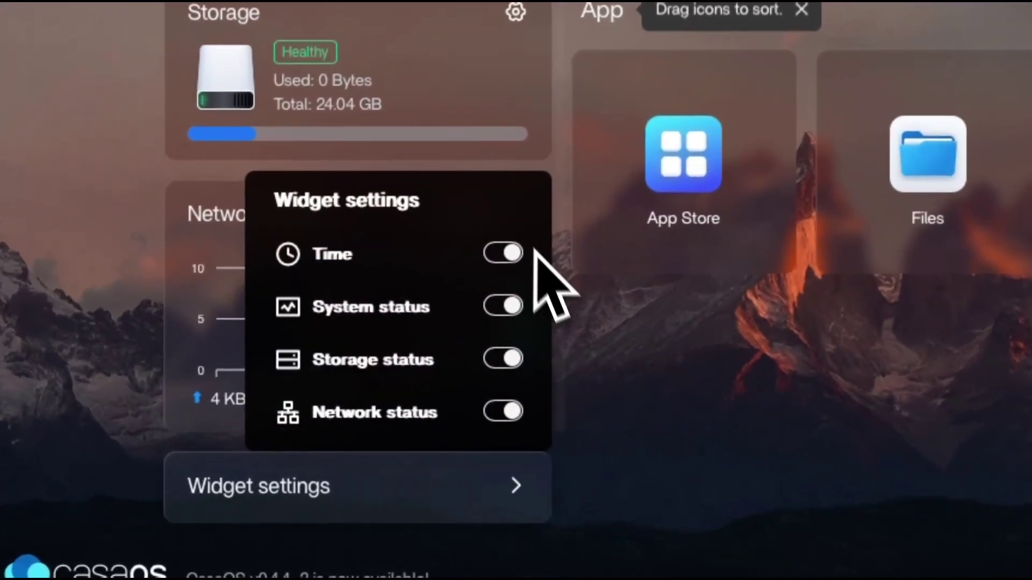
left_click(651, 408)
scroll(430, 242, "up", 1)
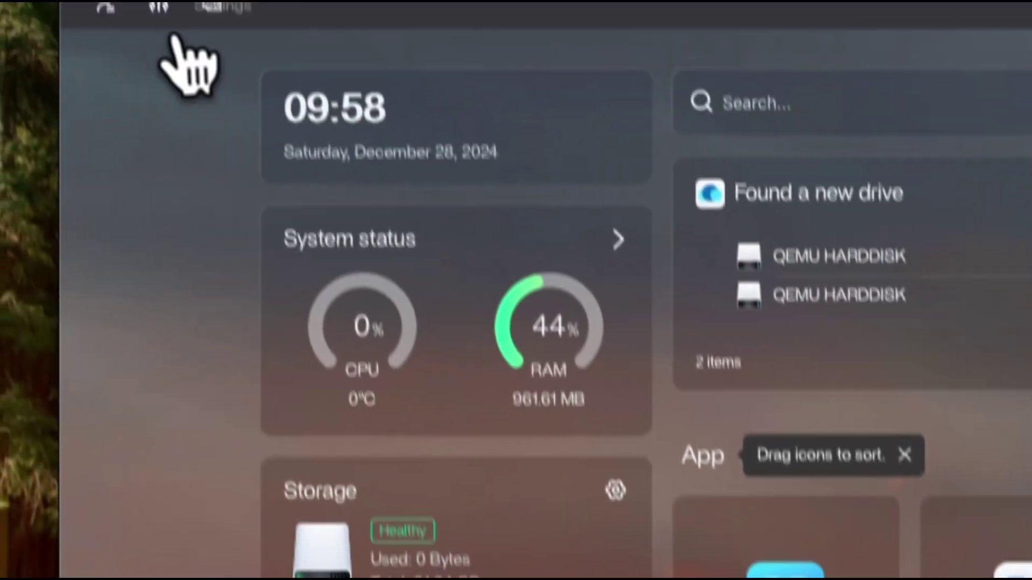
left_click(164, 16)
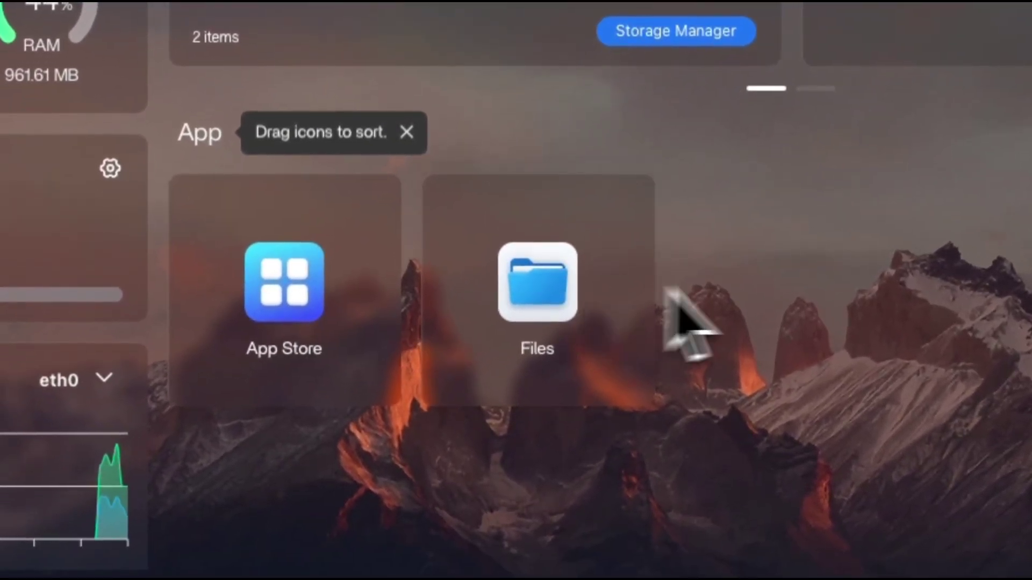
Step: Browse the App Store, search 'vpn', and check the Wireguard Easy details before returning to results
left_click(329, 294)
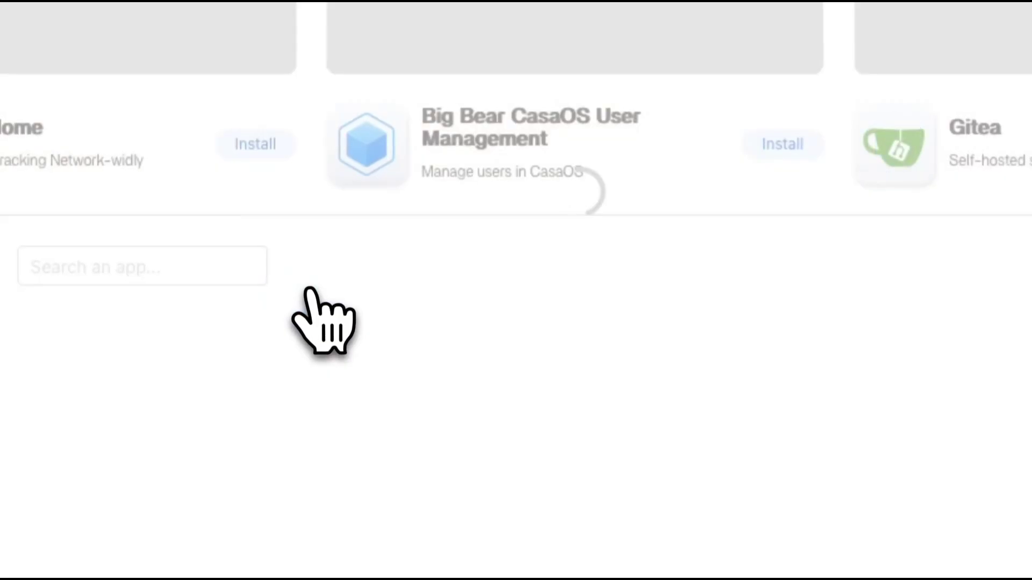
scroll(344, 317, "down", 5)
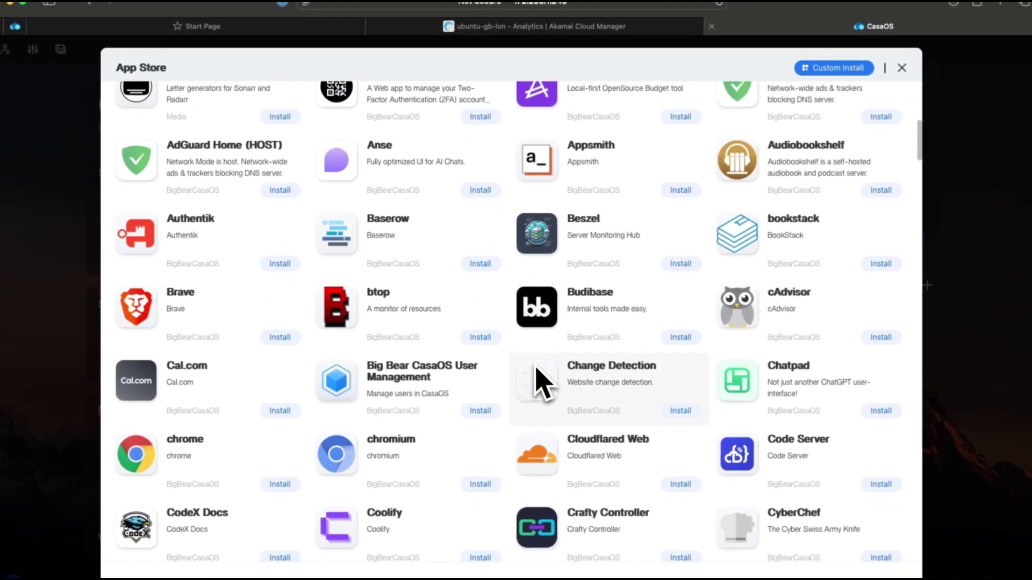
scroll(537, 371, "down", 15)
scroll(537, 370, "up", 10)
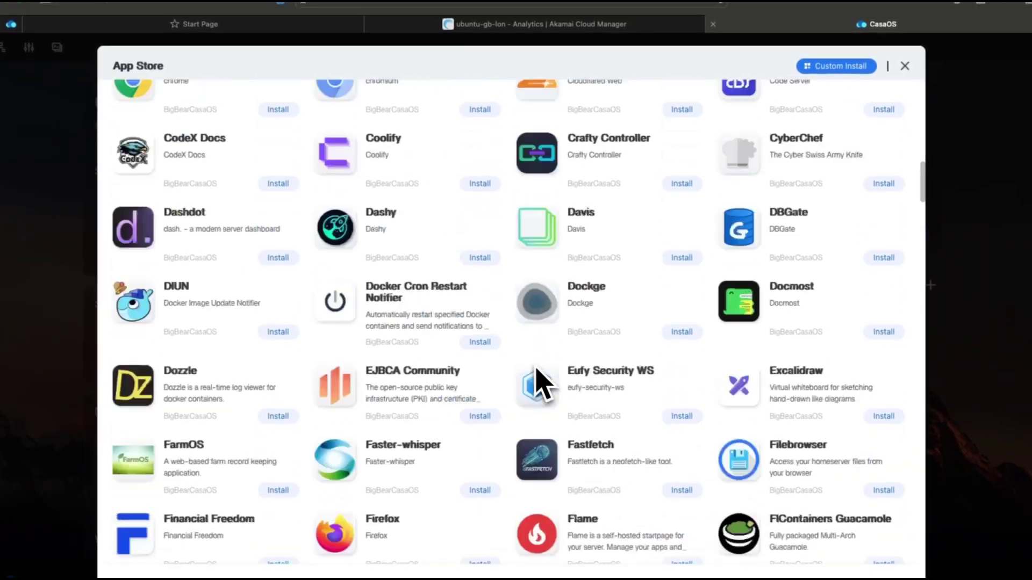
scroll(540, 382, "up", 12)
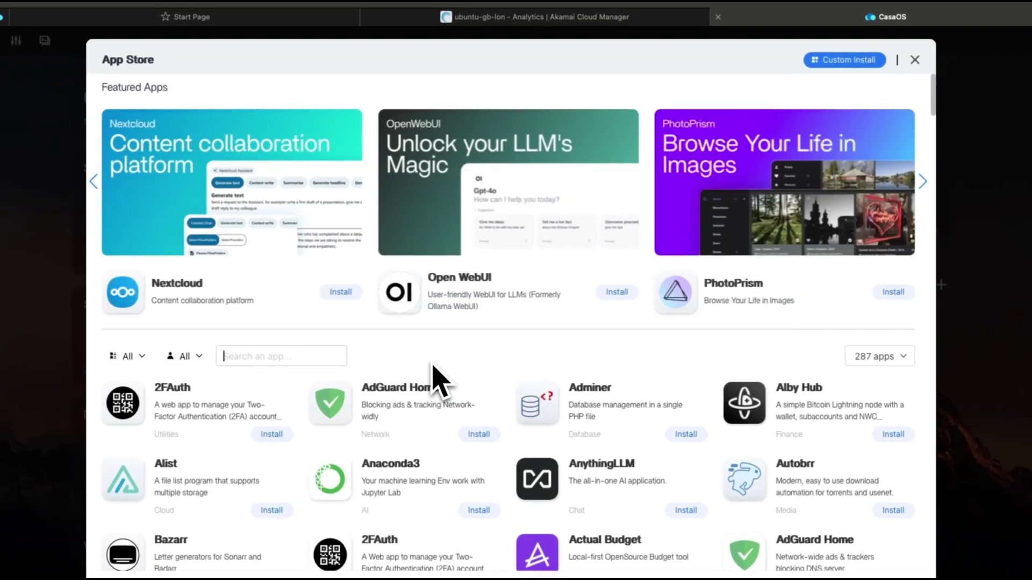
type("vpn")
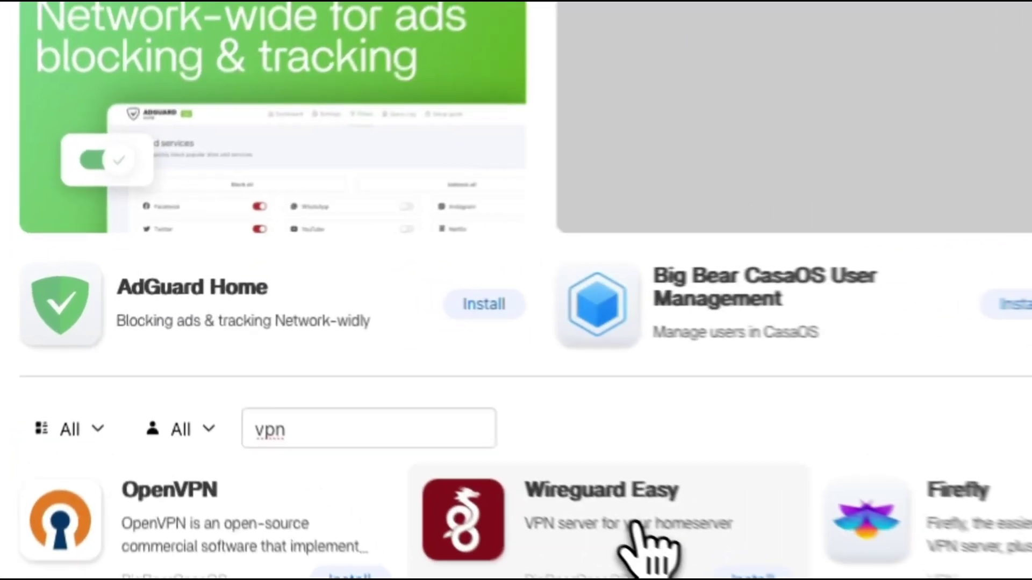
left_click(411, 417)
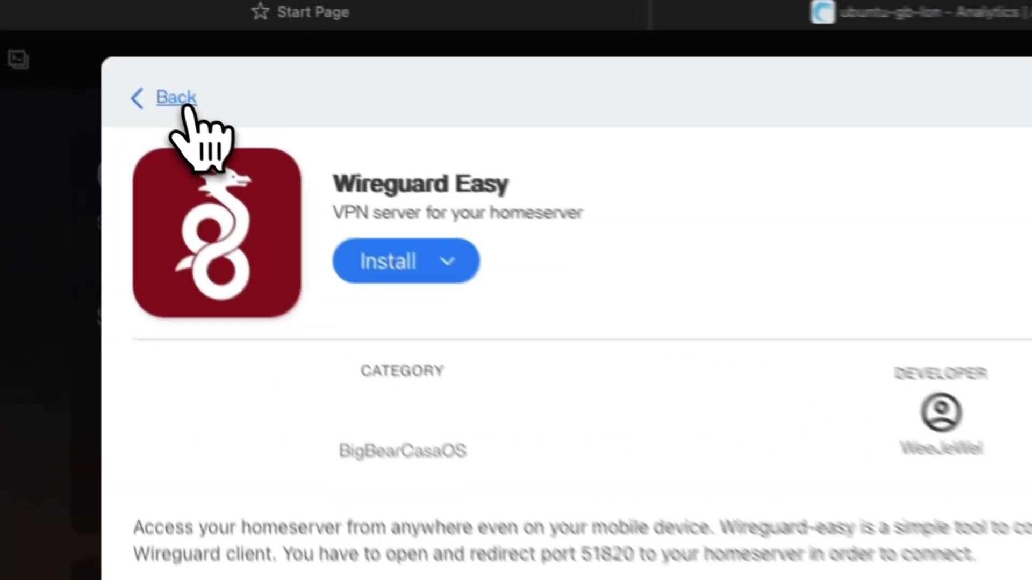
left_click(85, 34)
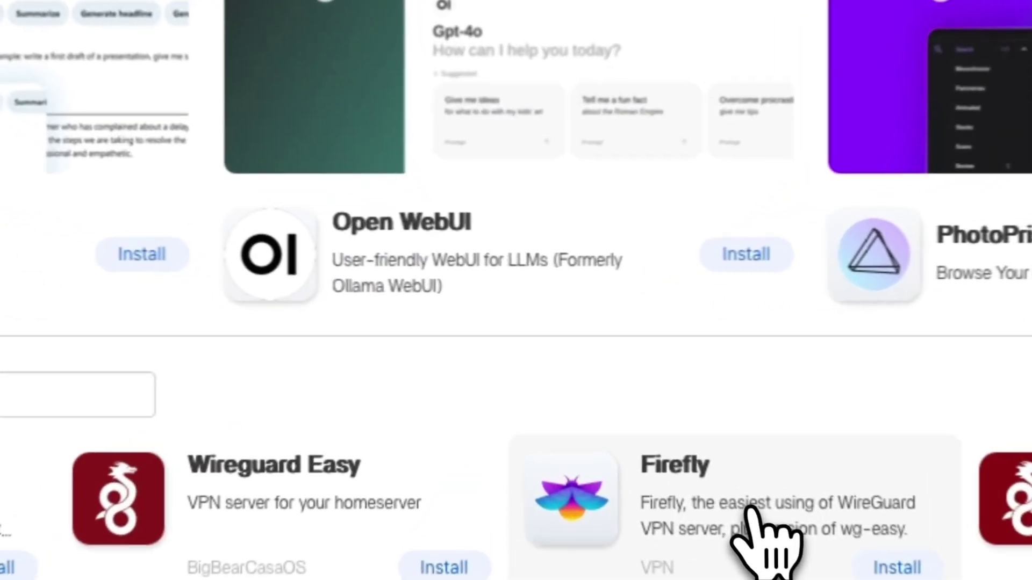
Step: Install Firefly from its App Store page, noting the default admin password shown in Tips
left_click(637, 427)
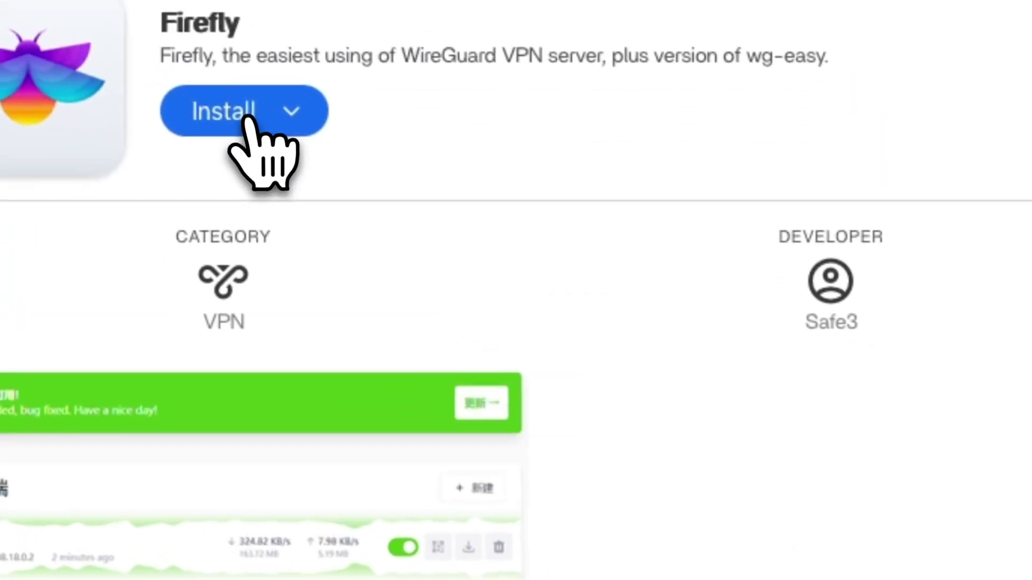
left_click(248, 116)
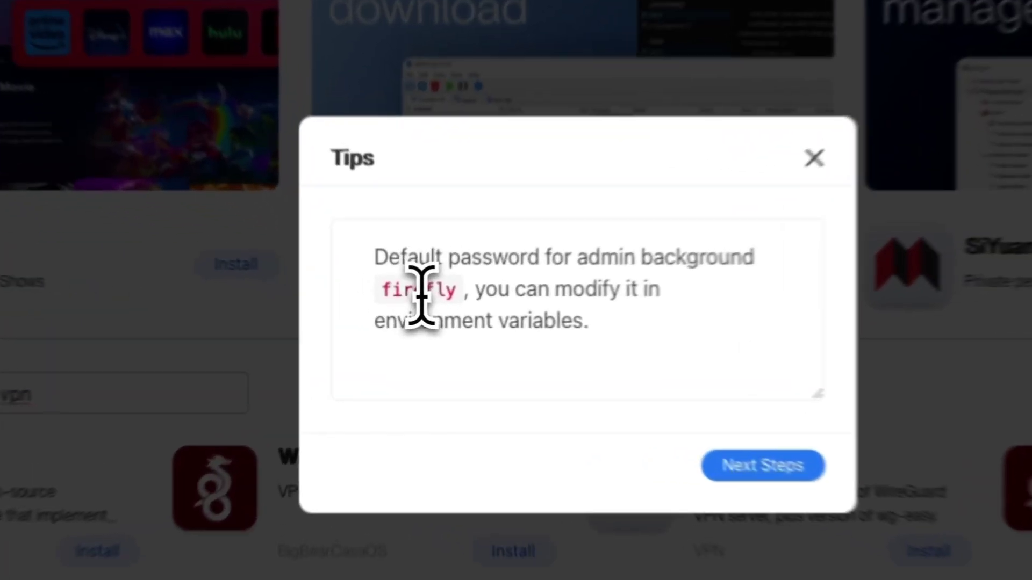
double_click(416, 307)
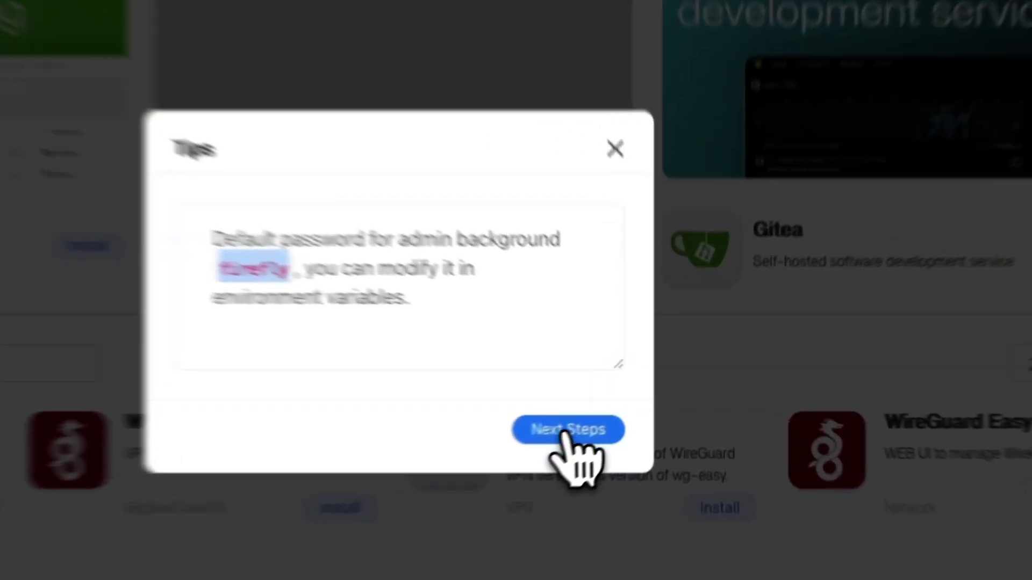
left_click(563, 434)
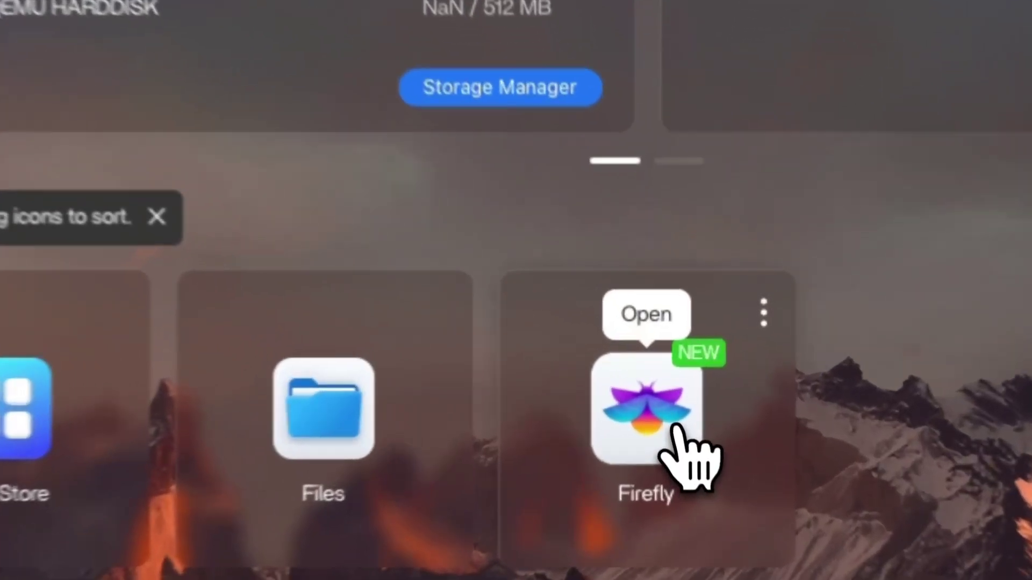
Step: Launch the new Firefly app and sign in with the admin password
left_click(673, 401)
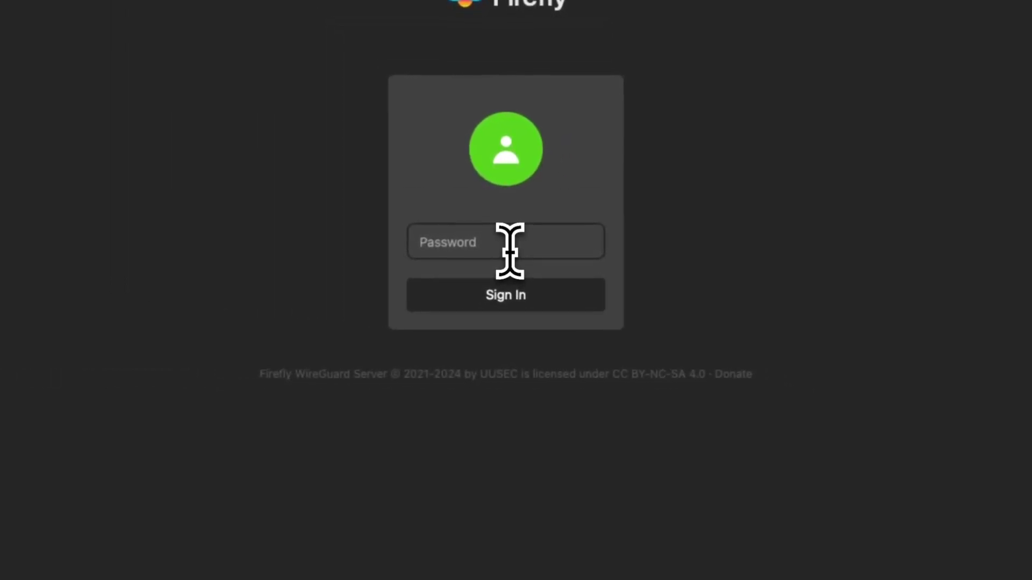
left_click(508, 248)
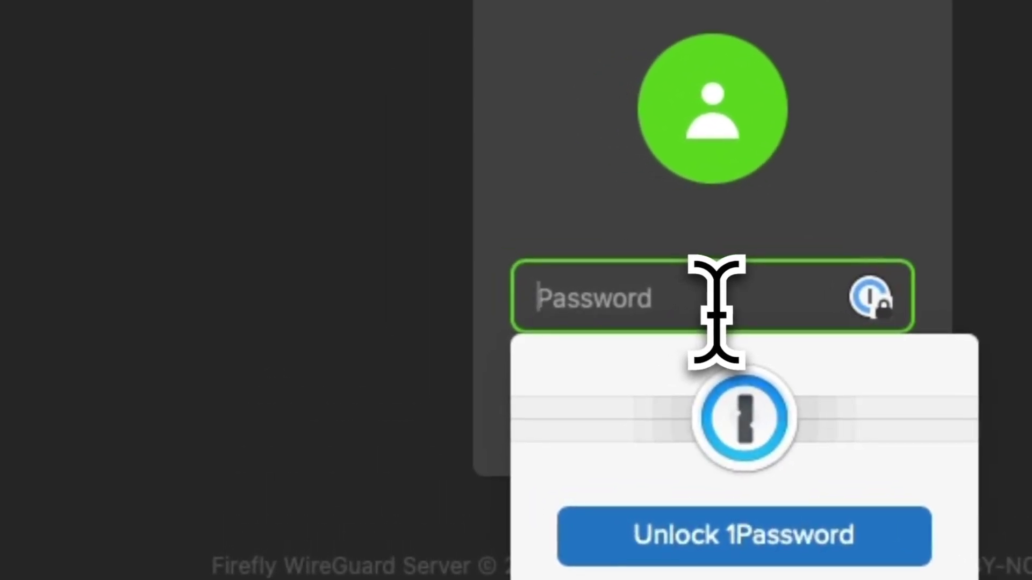
type("*******")
left_click(322, 272)
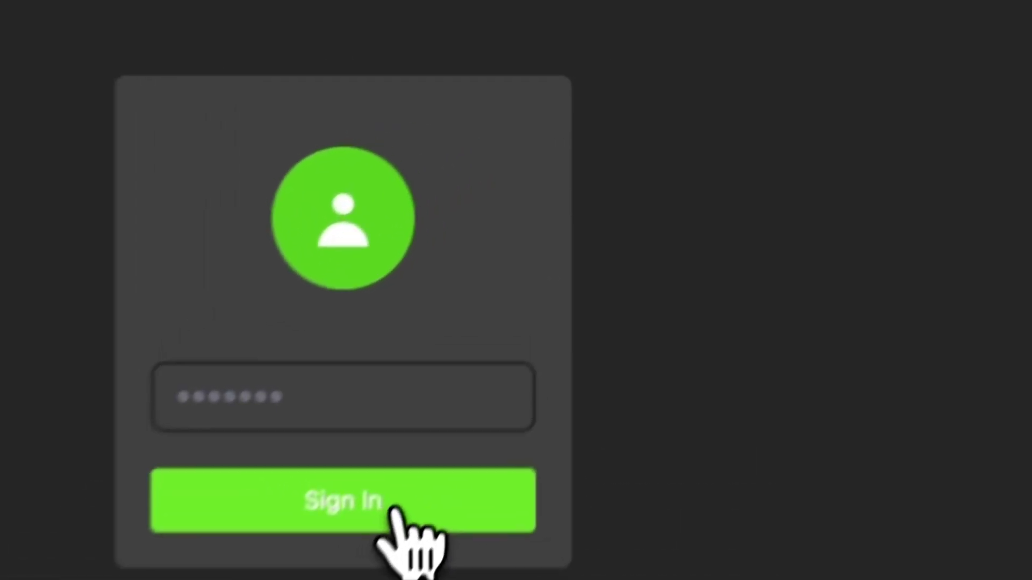
left_click(532, 301)
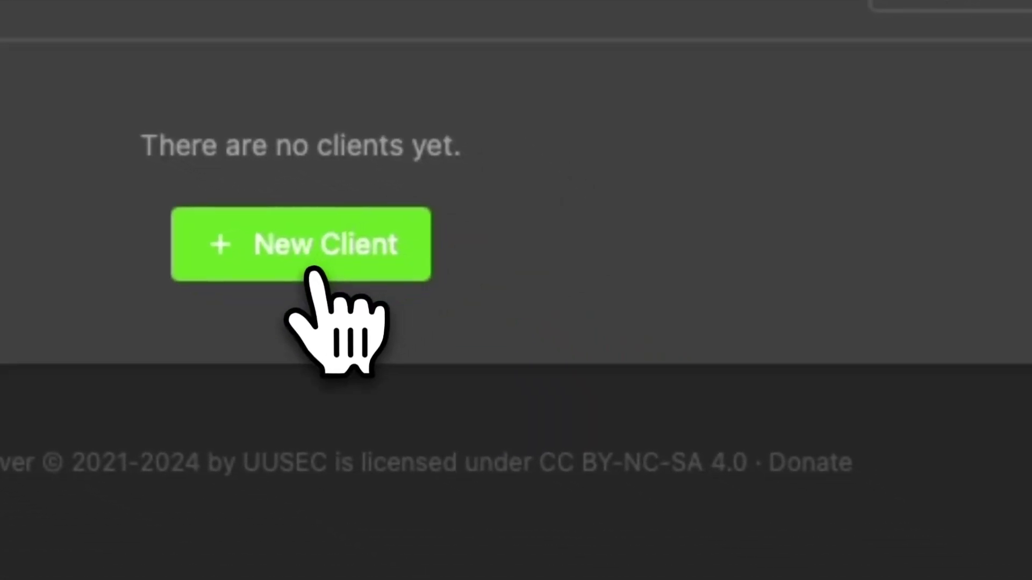
Step: Create a new Firefly client named device1, assigned address 198.18.0.2
left_click(322, 266)
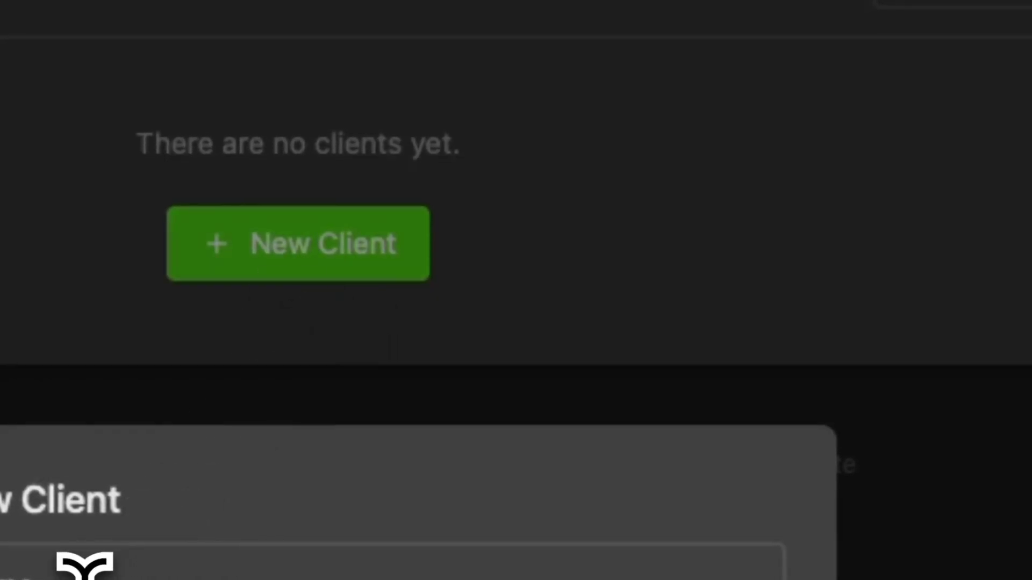
left_click(81, 563)
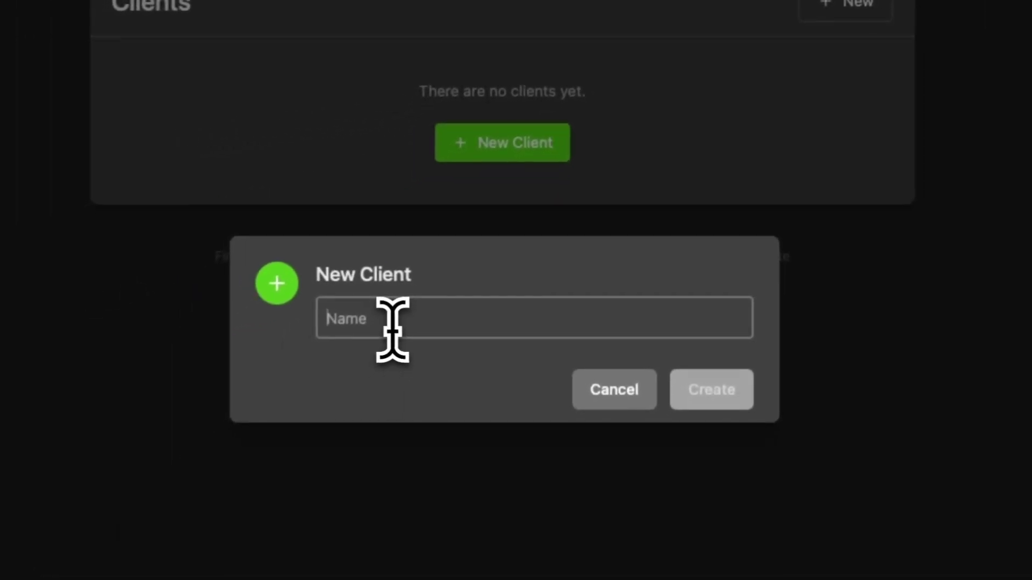
type("mad")
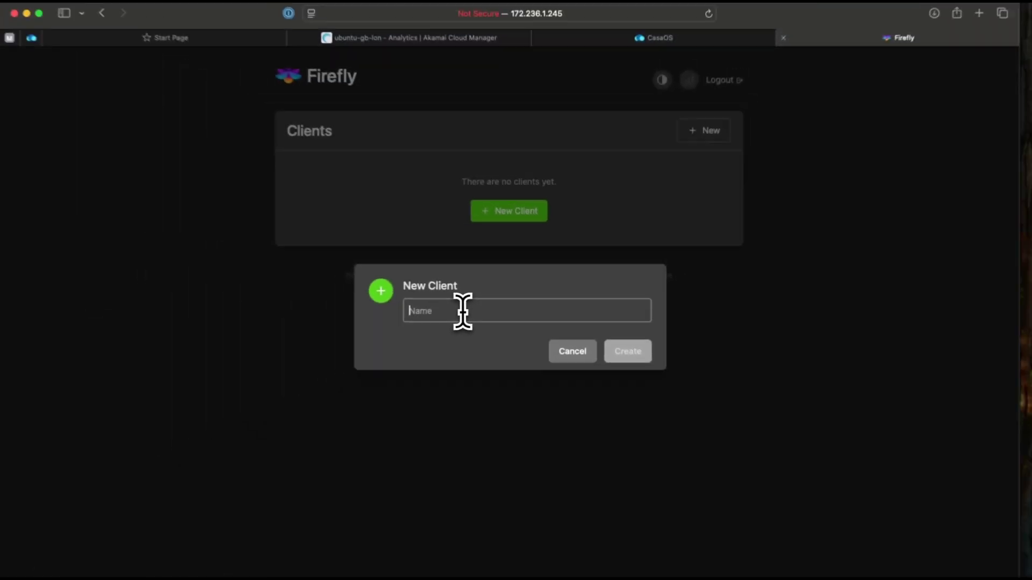
type("device1")
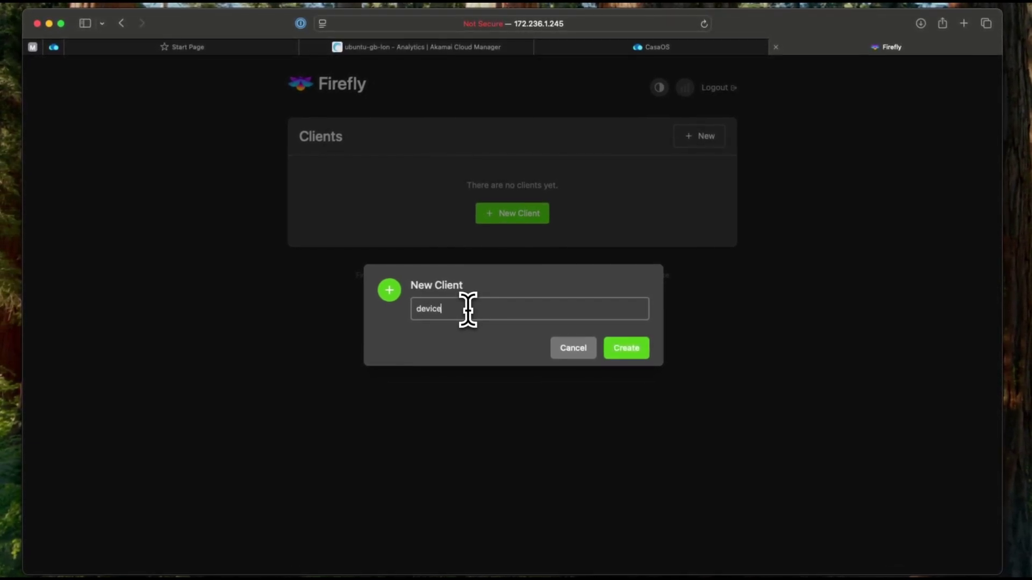
left_click(619, 349)
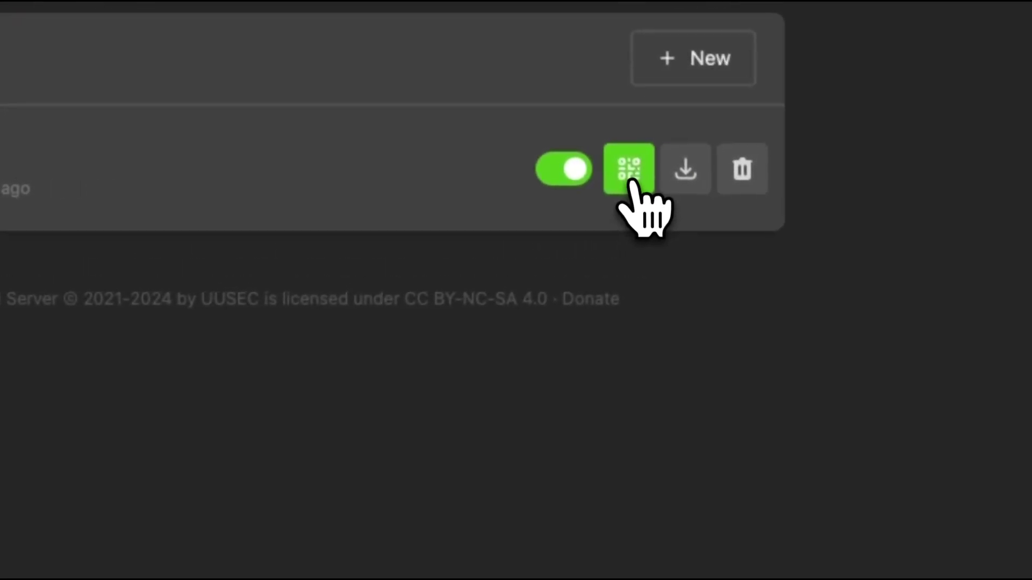
Step: View and close device1's QR code, then download its WireGuard configuration file
left_click(632, 182)
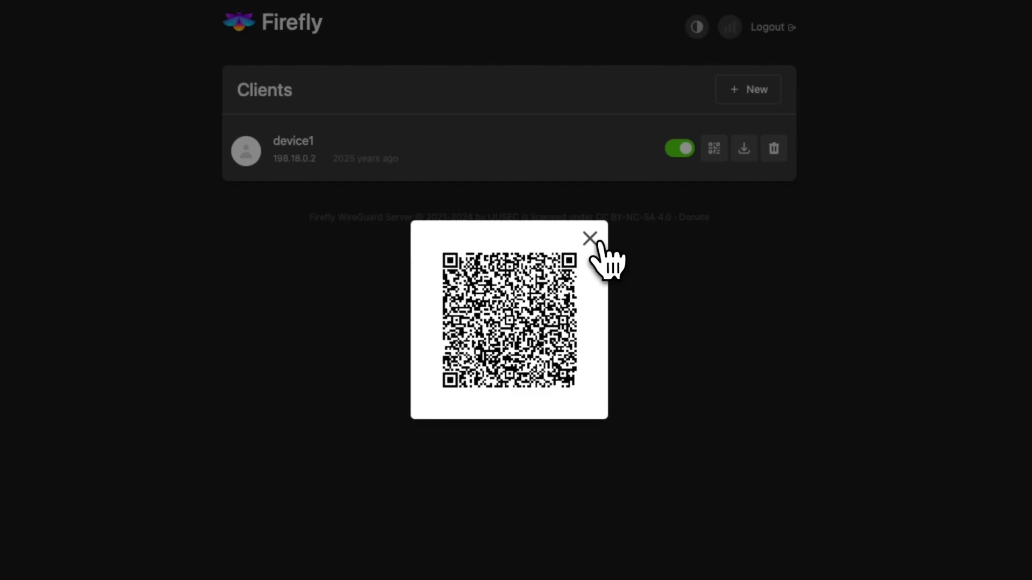
left_click(592, 239)
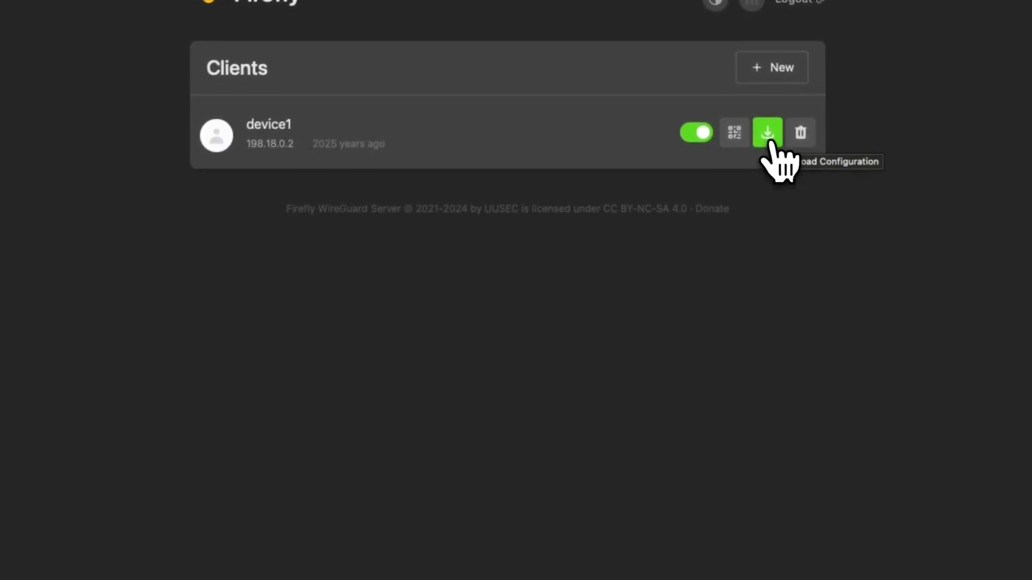
left_click(771, 141)
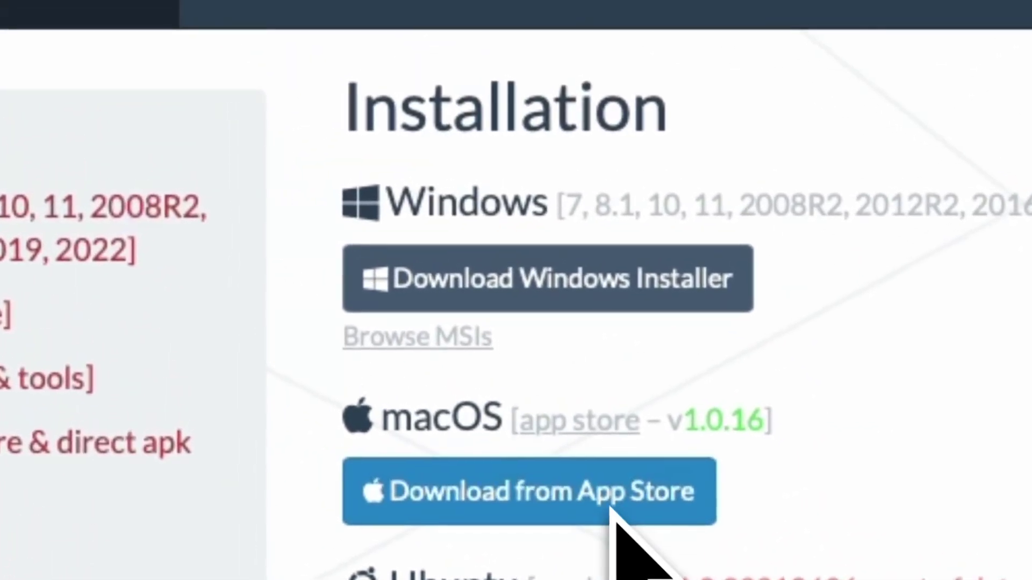
Step: Choose Download from App Store under macOS on WireGuard's installation page
left_click(612, 507)
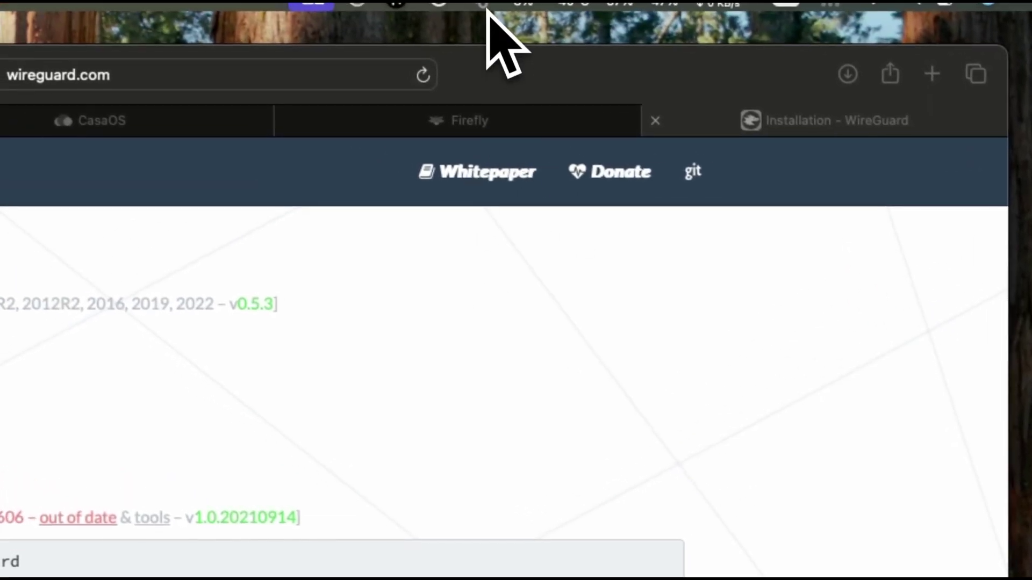
Step: Activate the device1 tunnel from WireGuard's tunnel list, connecting to the 172.236.1.245 endpoint
left_click(485, 4)
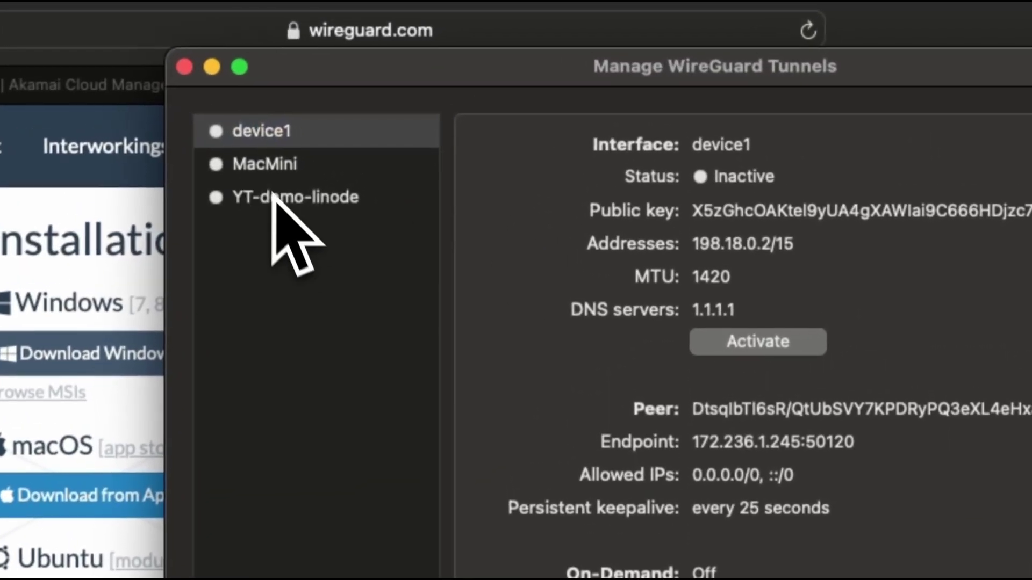
left_click(292, 141)
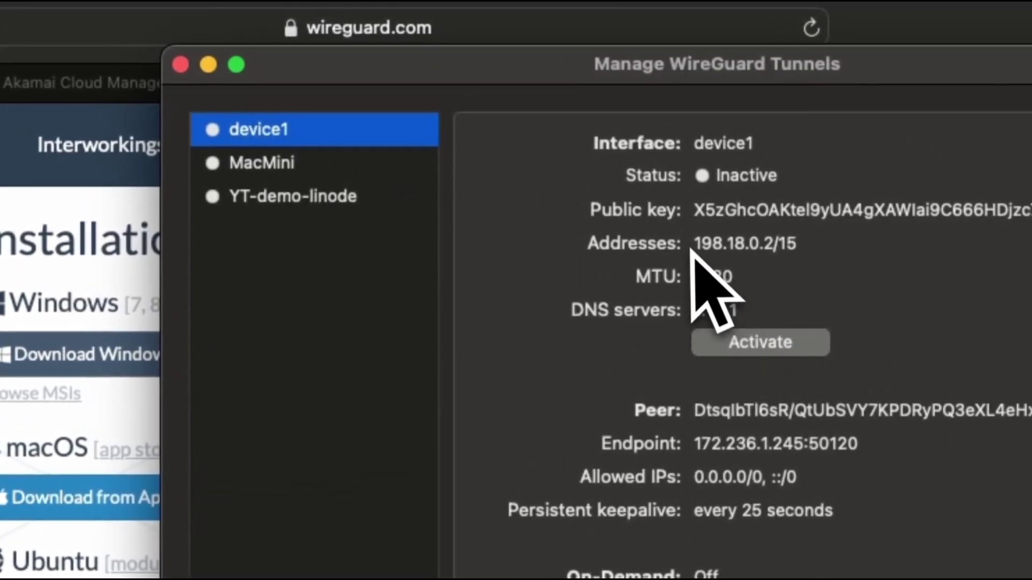
left_click(778, 345)
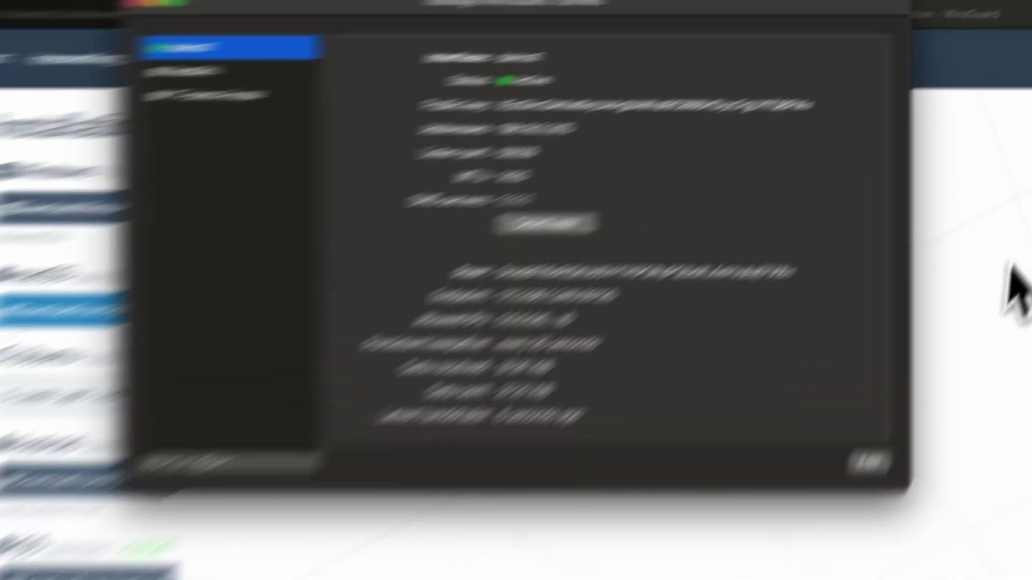
left_click(1011, 161)
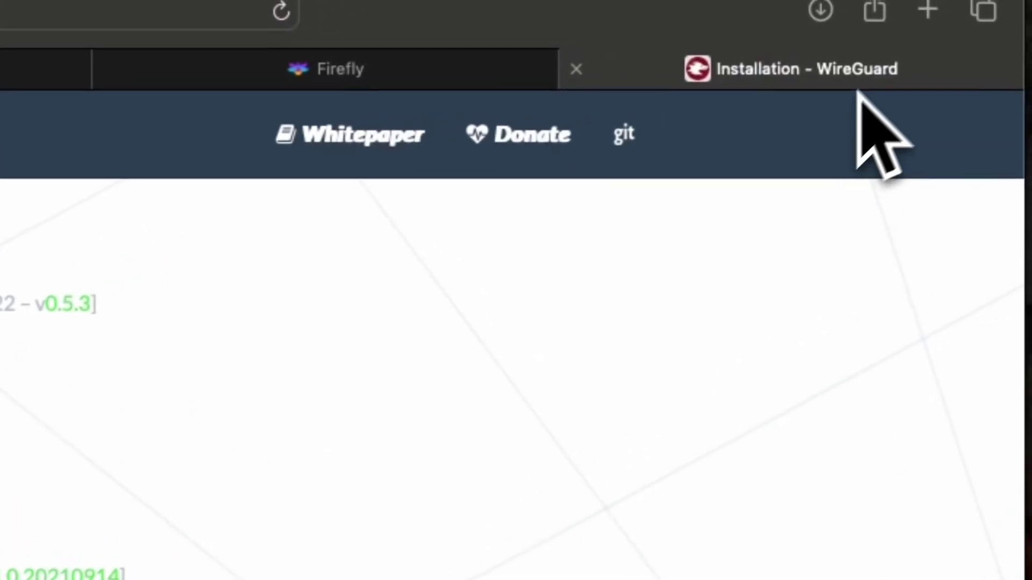
Step: Confirm the public IPv4 is 172.236.1.245 (London, Linode) and that device1 is connected
left_click(934, 18)
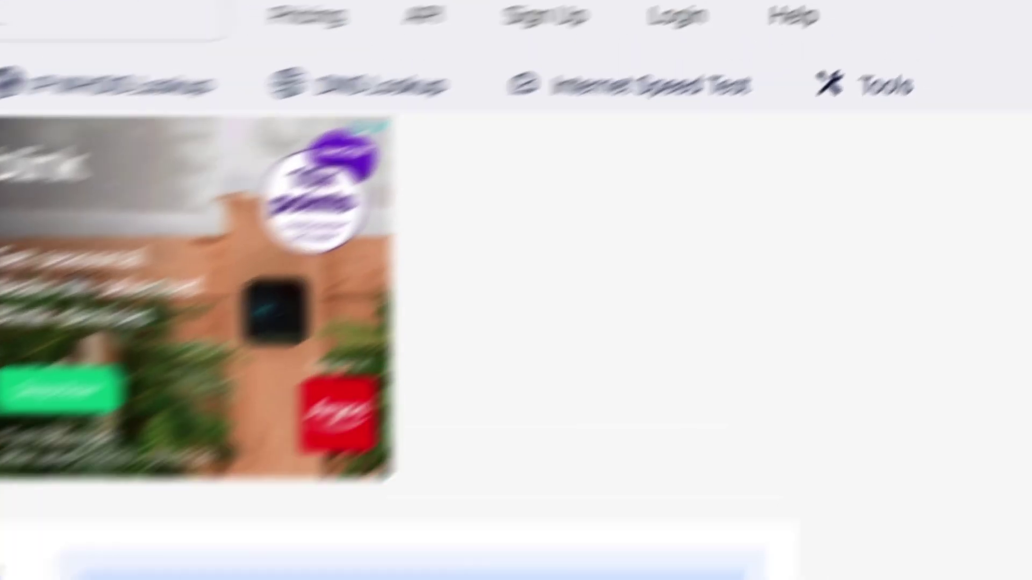
left_click(849, 0)
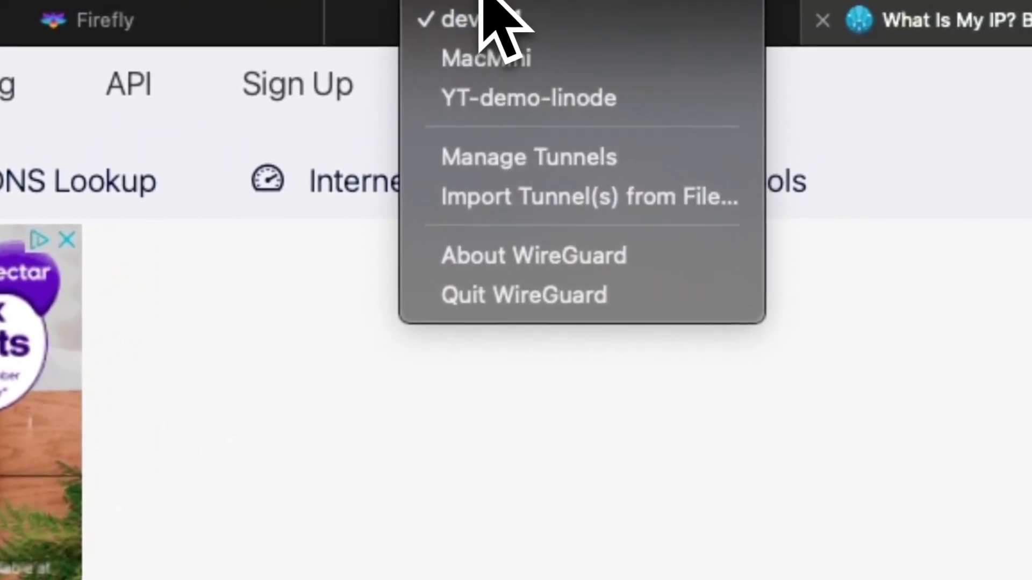
left_click(481, 11)
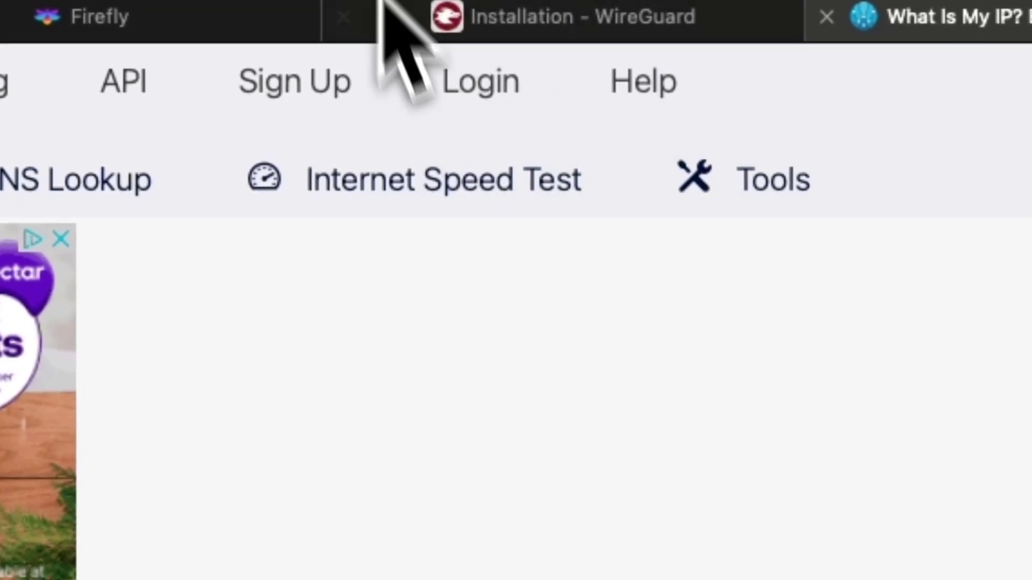